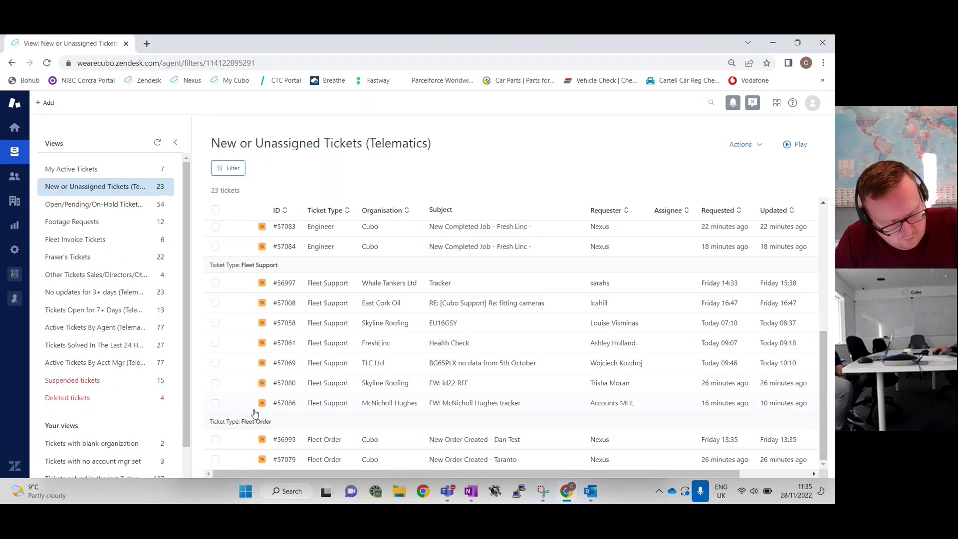
Open ticket #57079 'New Order Created - Taranto' from the unassigned telematics tickets
mouse_move(477, 463)
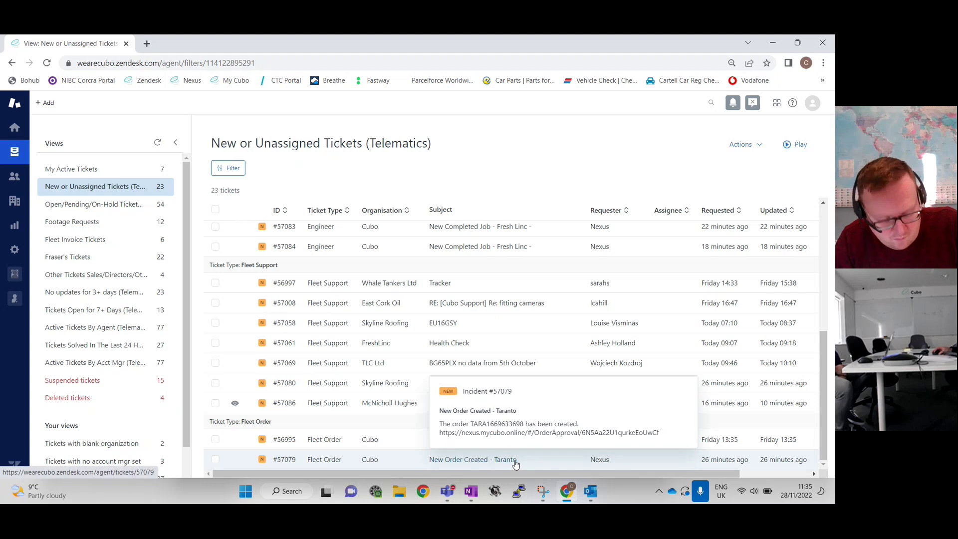
left_click(486, 462)
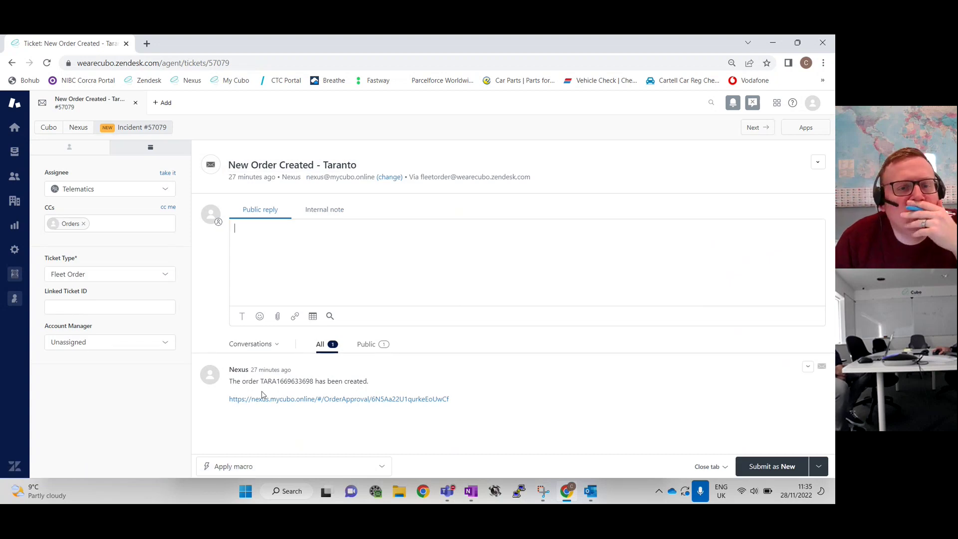
Load Nexus in a new browser tab and go to Approve Orders
left_click(148, 44)
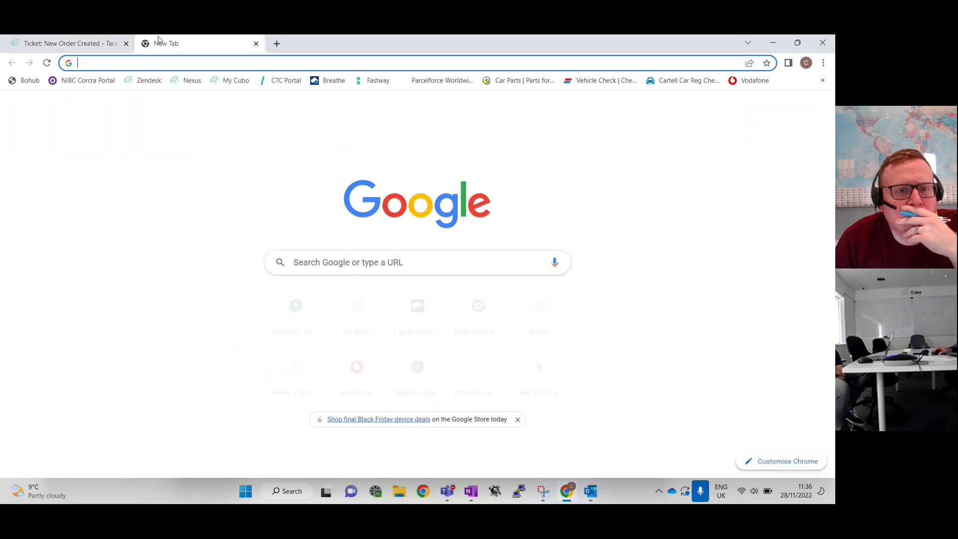
left_click(194, 83)
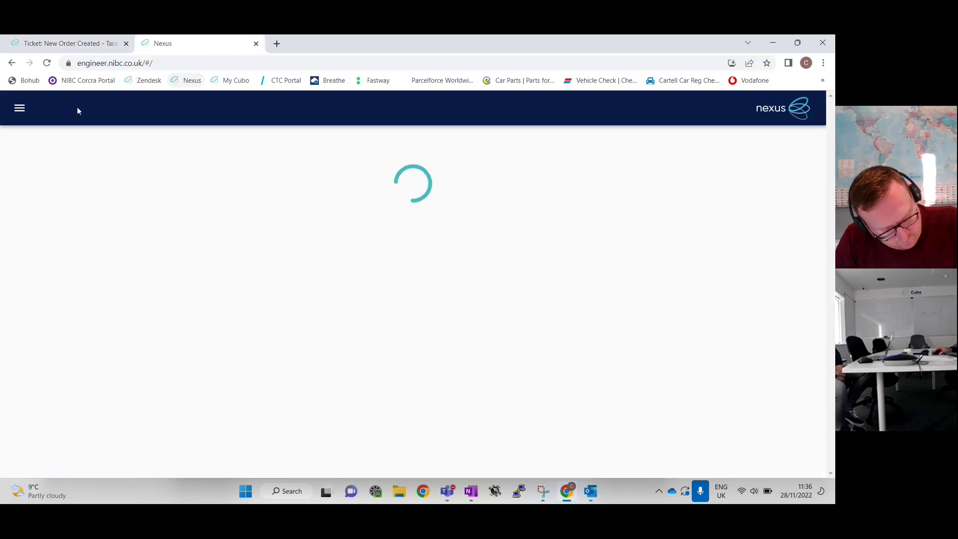
left_click(18, 109)
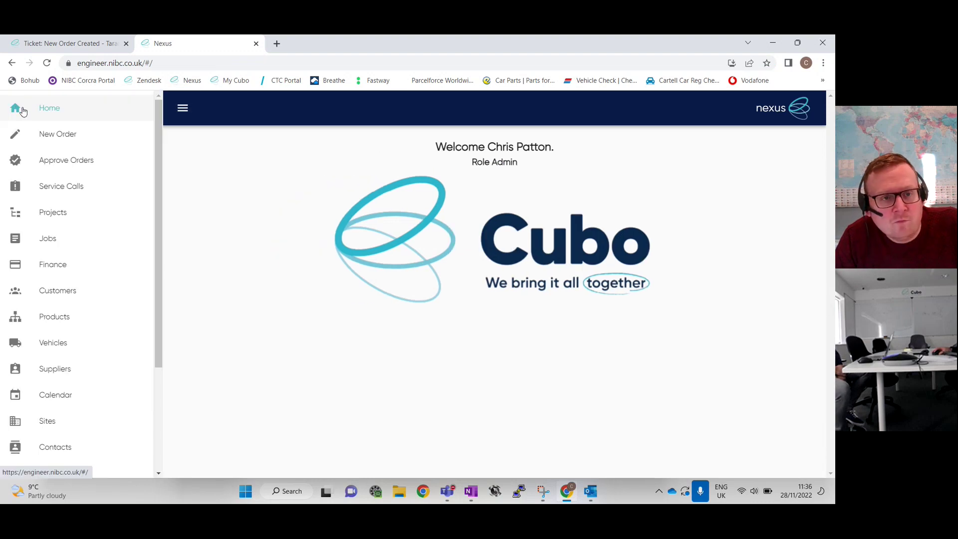
left_click(64, 161)
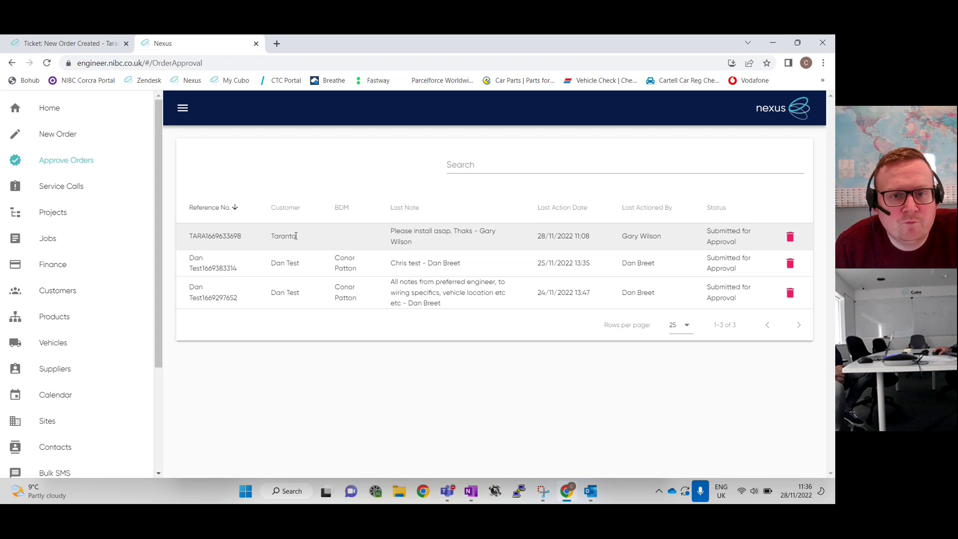
left_click(346, 241)
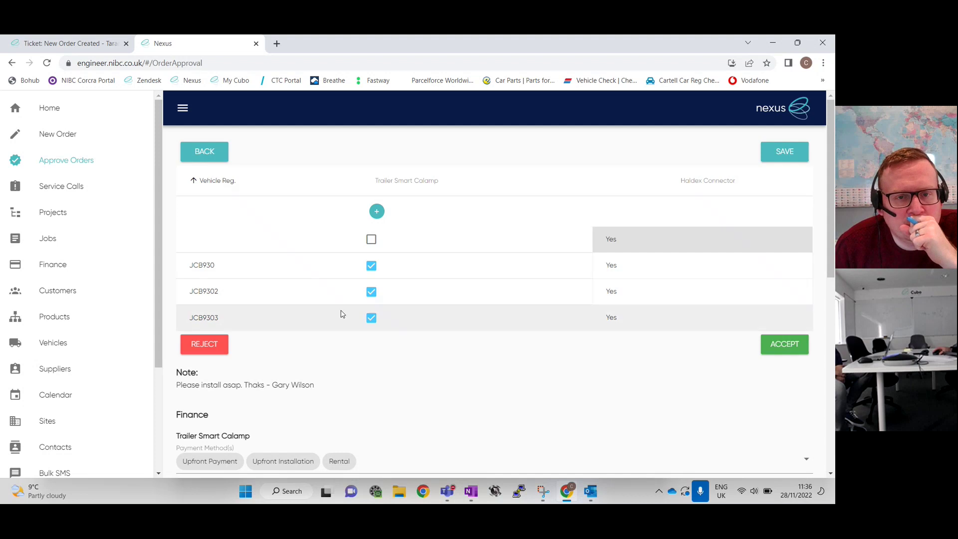
scroll(411, 327, "down", 8)
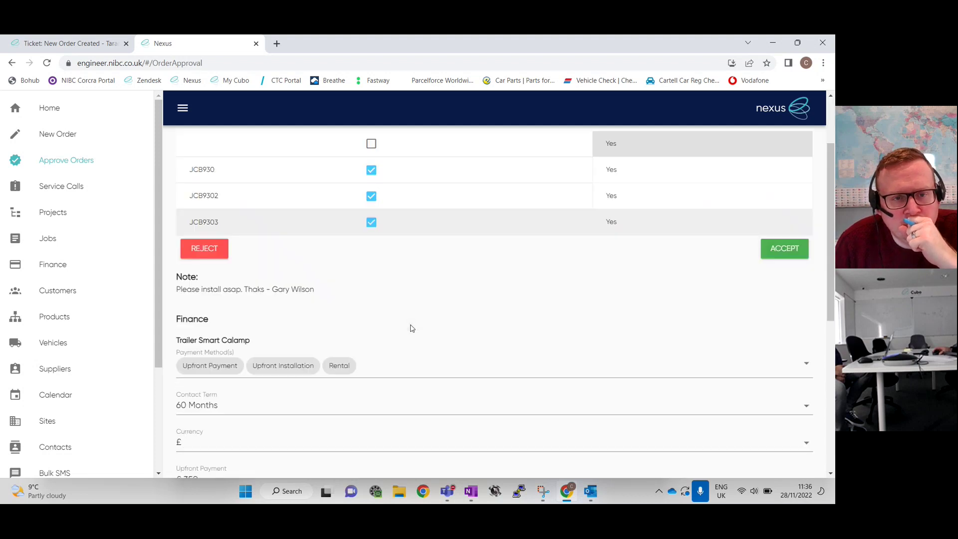
scroll(373, 306, "down", 1)
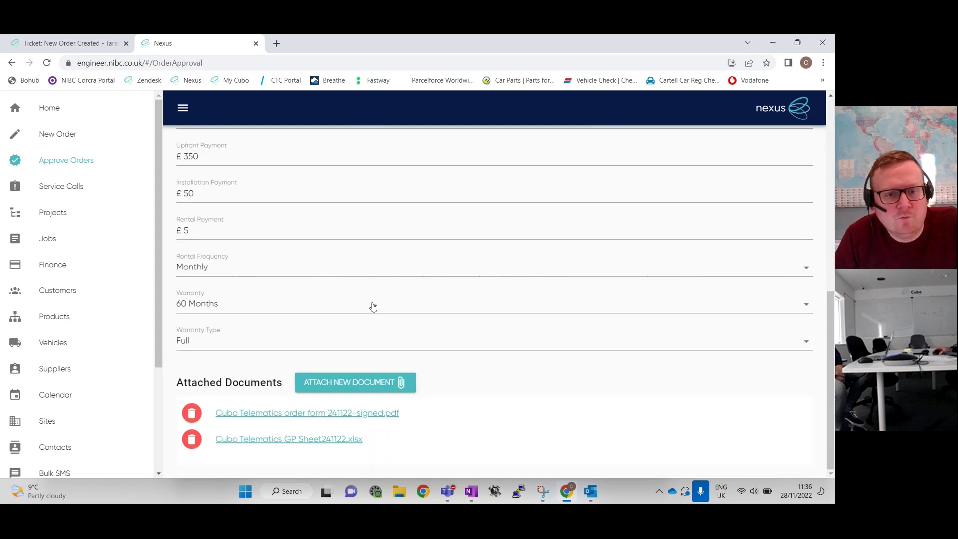
left_click(386, 416)
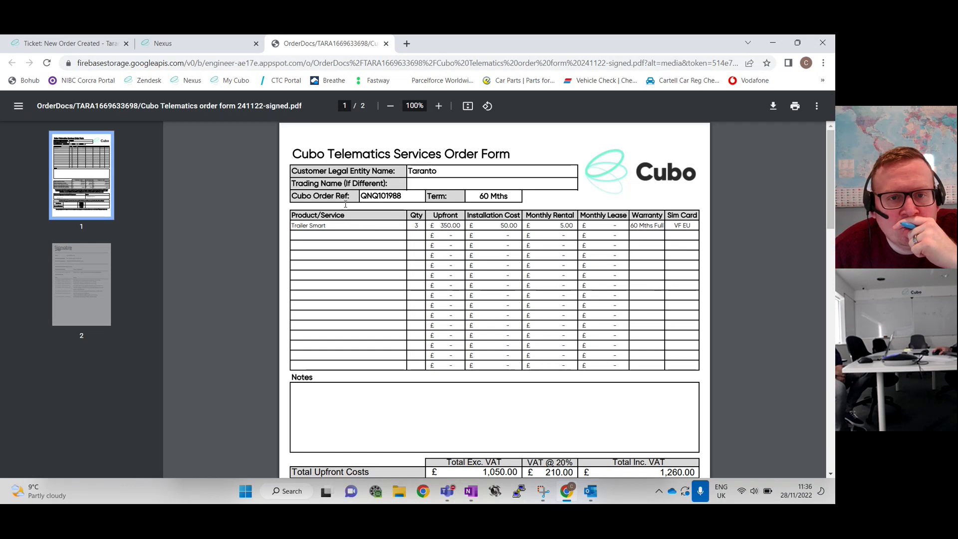
Return to the Nexus order after checking the signed order form (3 Trailer Smart units, 60 months)
left_click(227, 44)
Review the order's finance terms and select the customer's install-asap note text
scroll(391, 301, "up", 4)
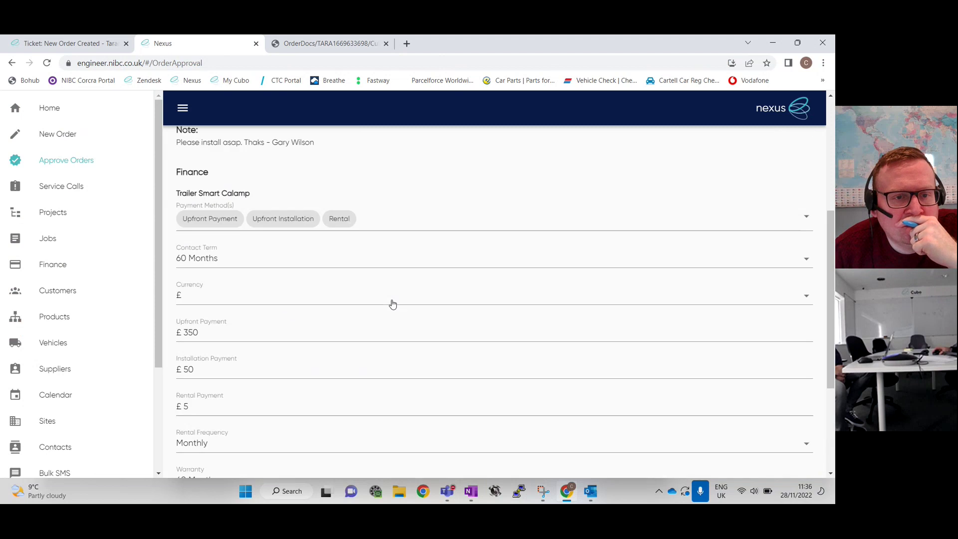
scroll(392, 303, "up", 5)
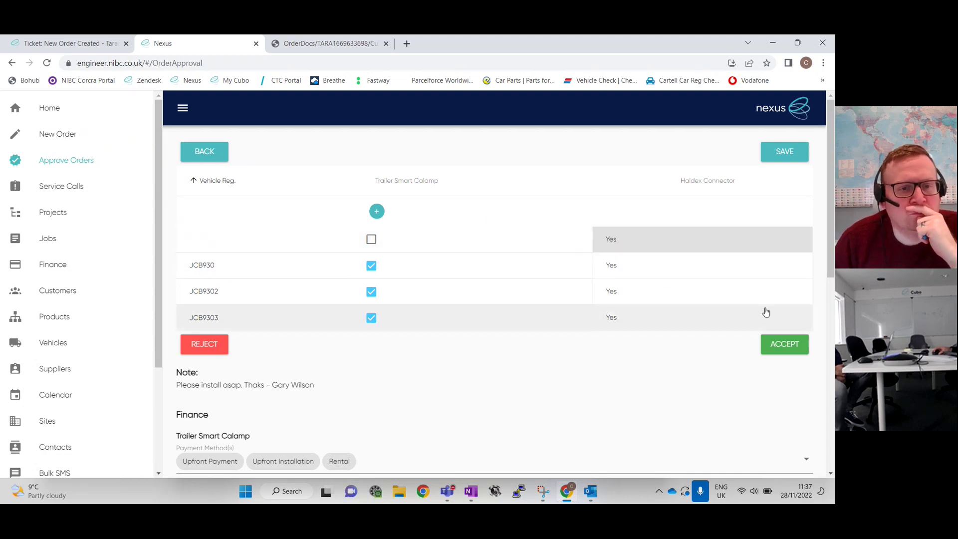
scroll(603, 351, "down", 3)
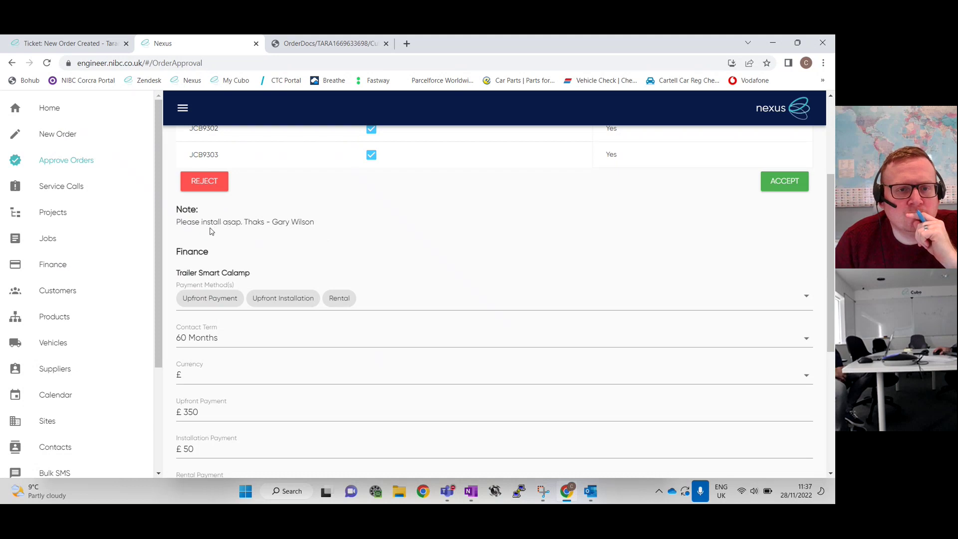
left_click_drag(314, 231, 180, 231)
key("ctrl+c")
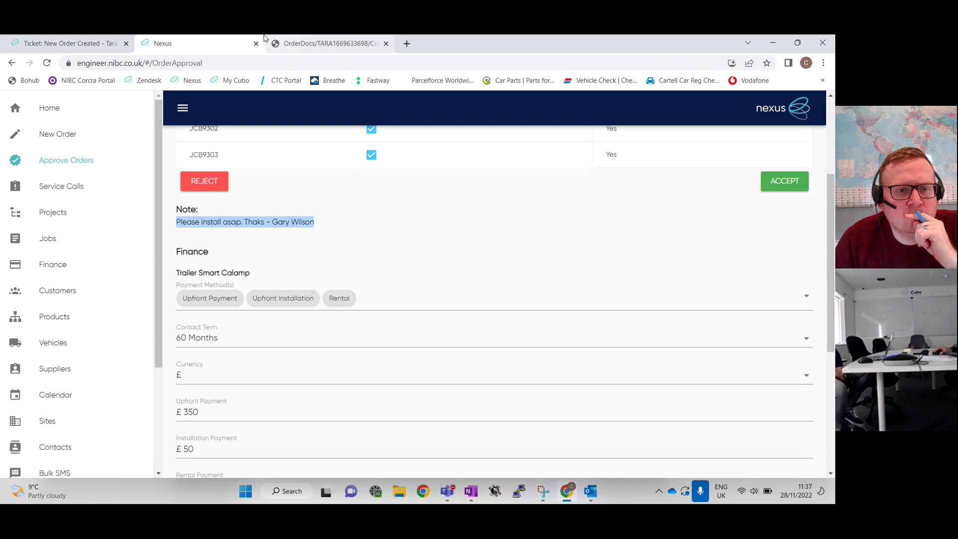
Paste the install-asap note as a draft public reply on ticket #57079, then return to Nexus
left_click(103, 44)
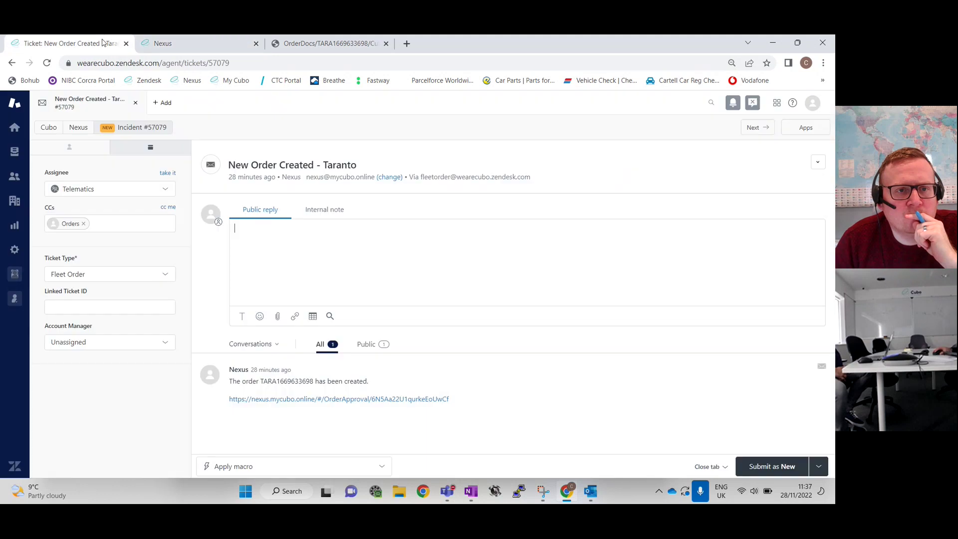
left_click(281, 249)
key("ctrl+v")
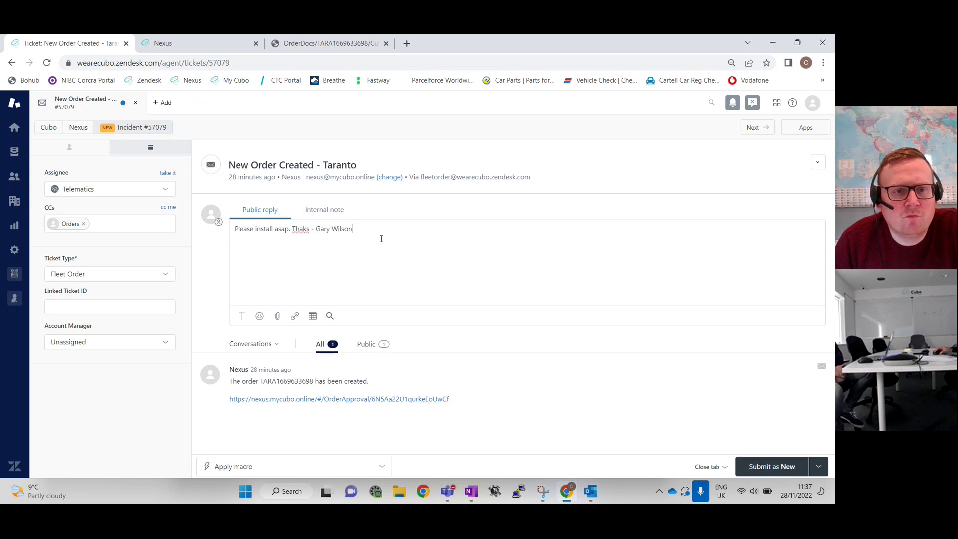
left_click(155, 43)
scroll(699, 329, "up", 3)
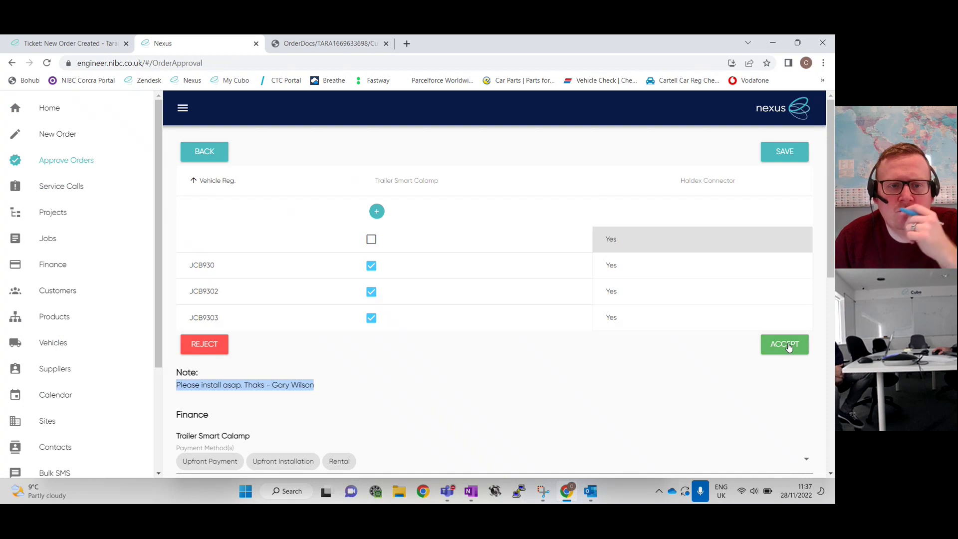
Accept and submit the Taranto order, then copy project ID P-TARA0017 from Projects
left_click(788, 347)
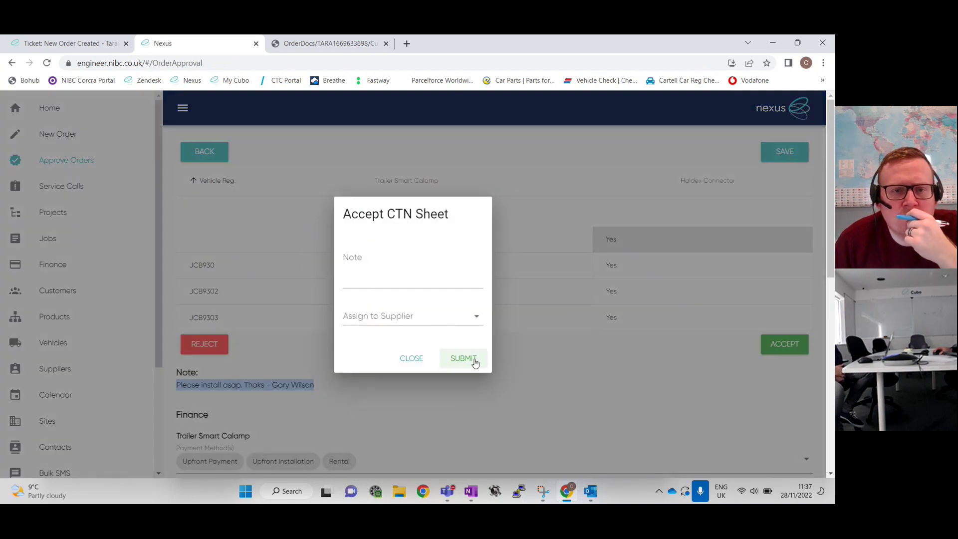
left_click(463, 359)
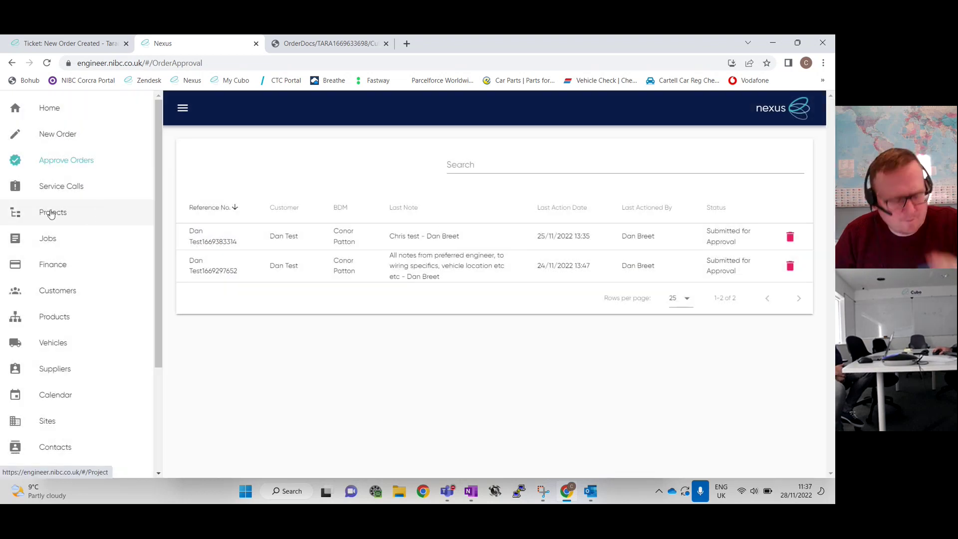
left_click(51, 212)
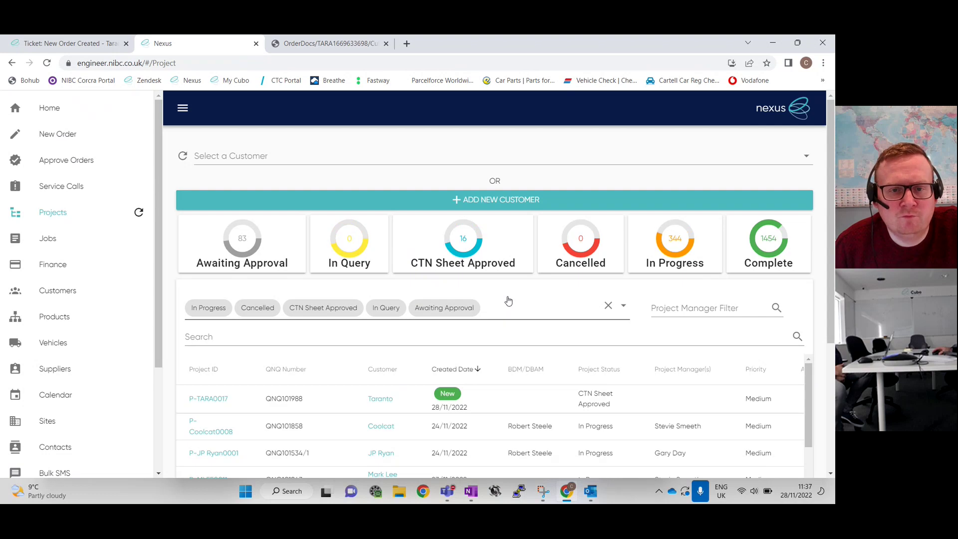
scroll(502, 305, "down", 1)
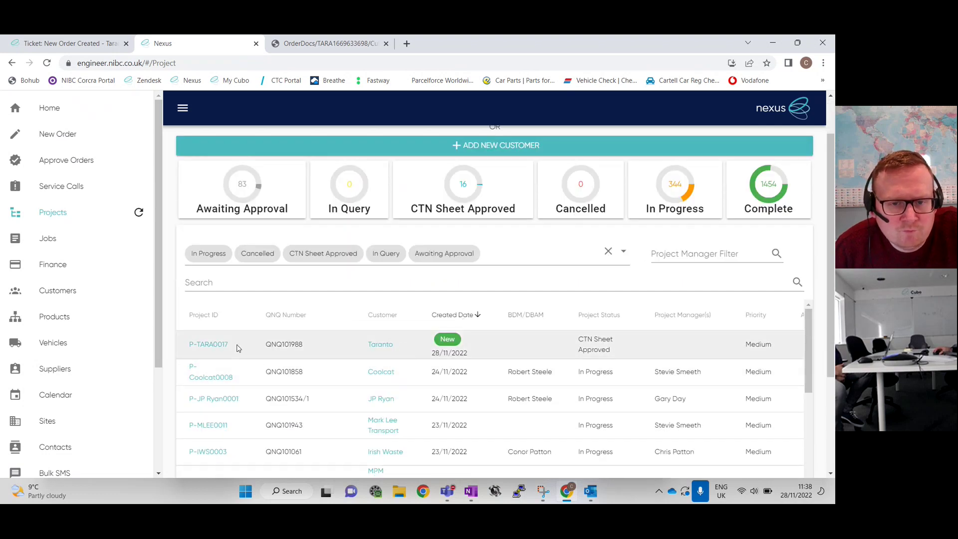
left_click_drag(232, 308, 190, 307)
right_click(190, 307)
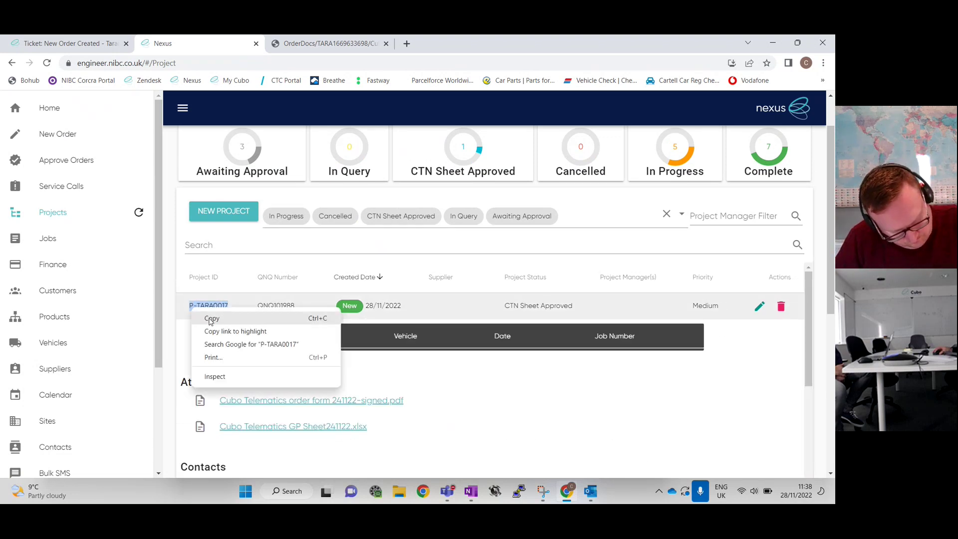
left_click(207, 320)
left_click(83, 42)
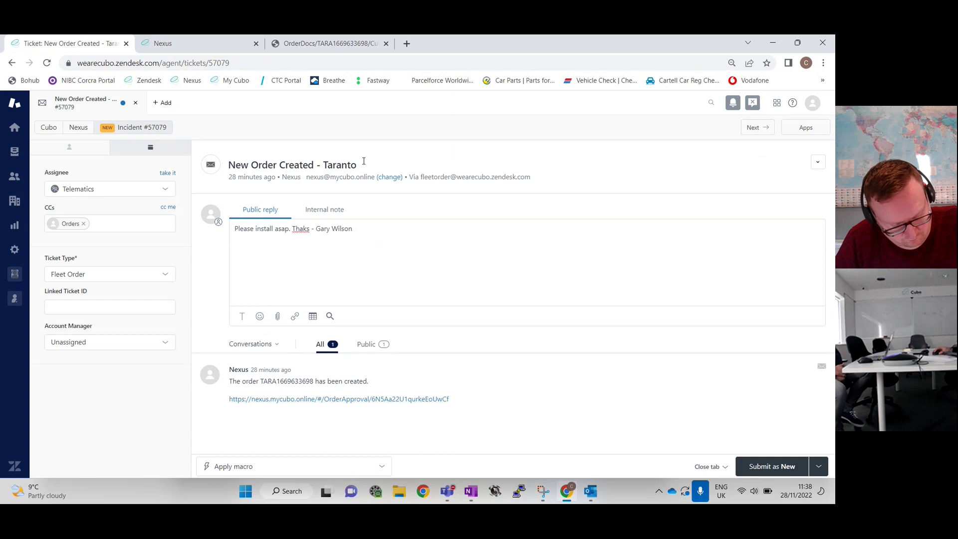
Append ' - P-TARA0017' to the ticket subject after 'New Order Created - Taranto'
left_click(387, 166)
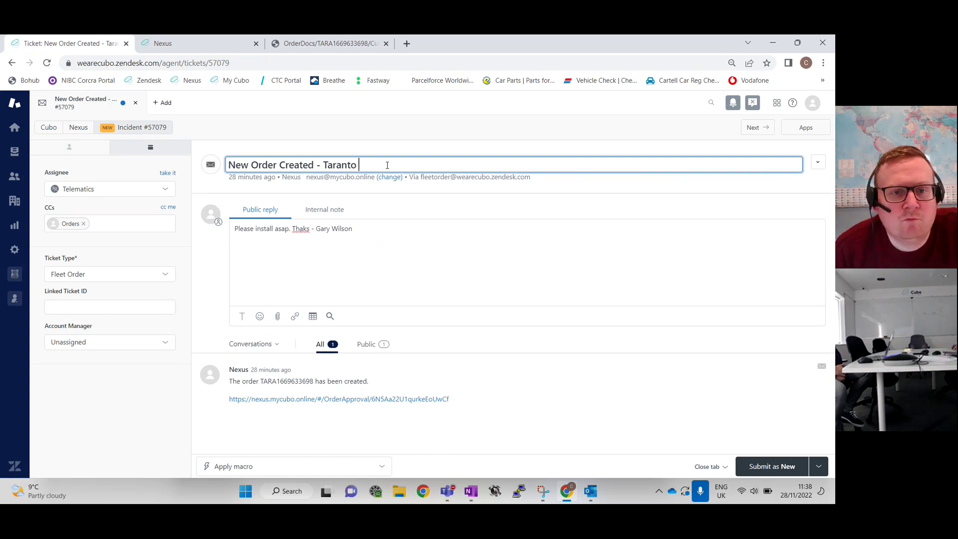
type("-")
key("ctrl+v")
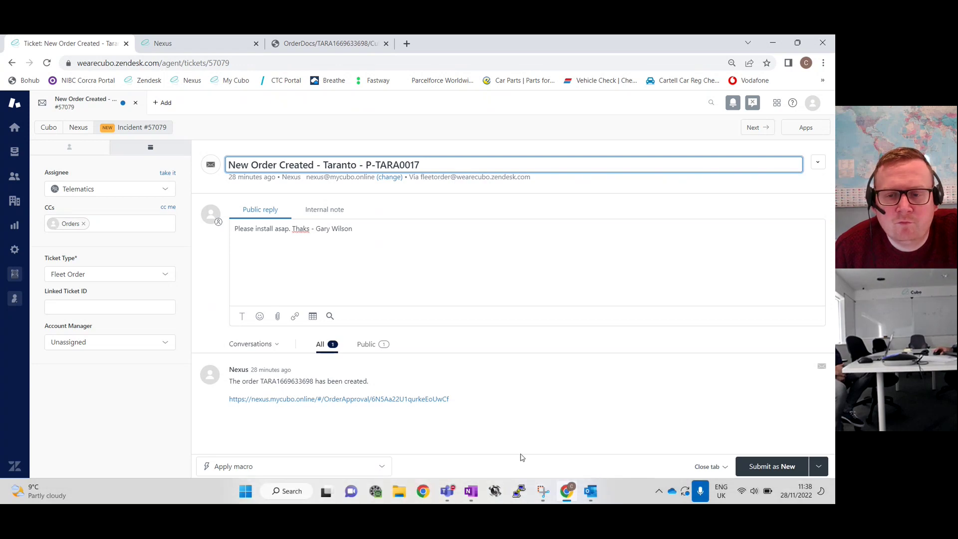
Open the shared NI - Support Docs folder in File Explorer
left_click(404, 493)
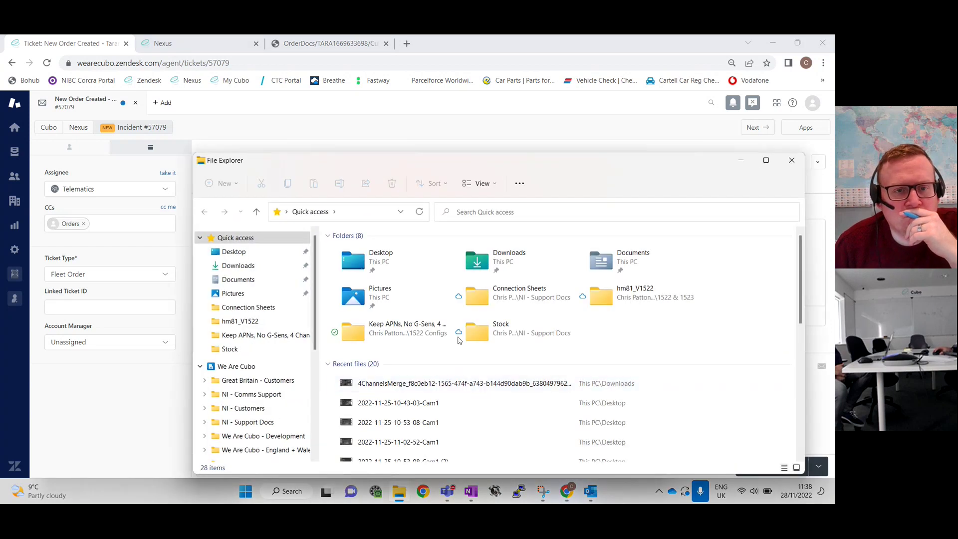
scroll(234, 394, "down", 1)
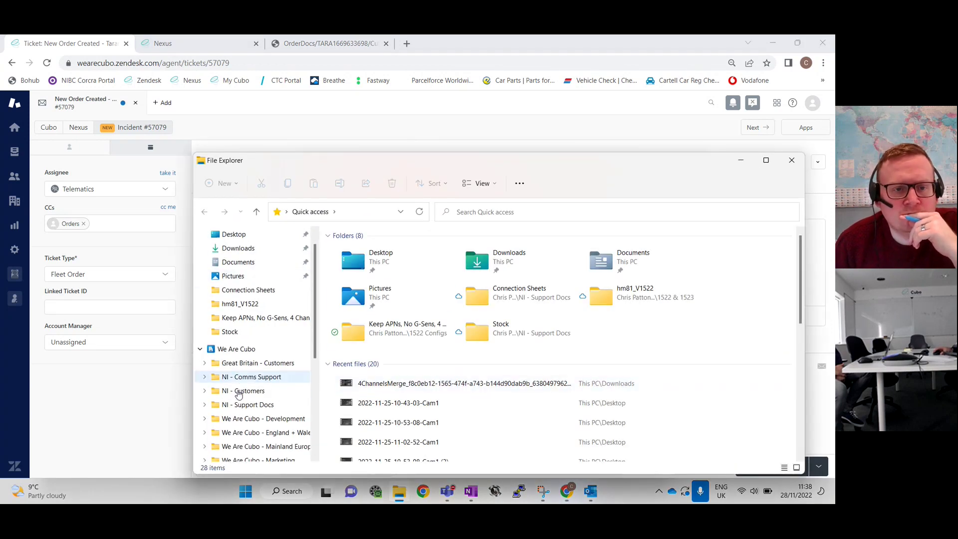
scroll(239, 401, "down", 1)
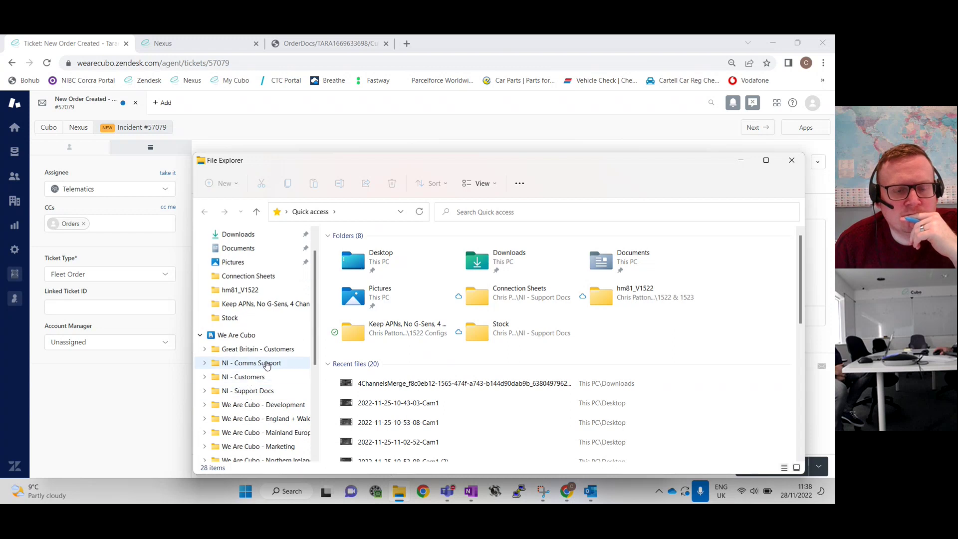
scroll(272, 394, "down", 1)
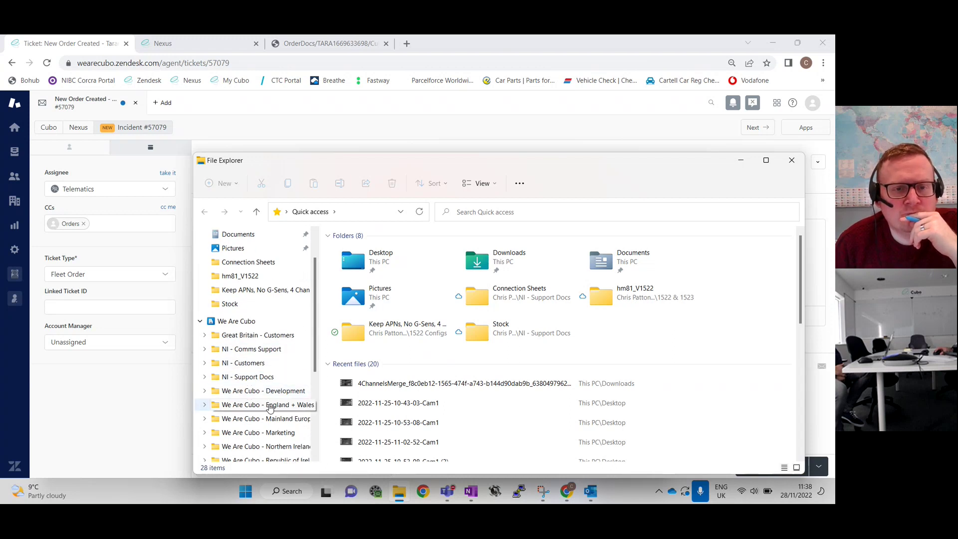
scroll(274, 399, "down", 5)
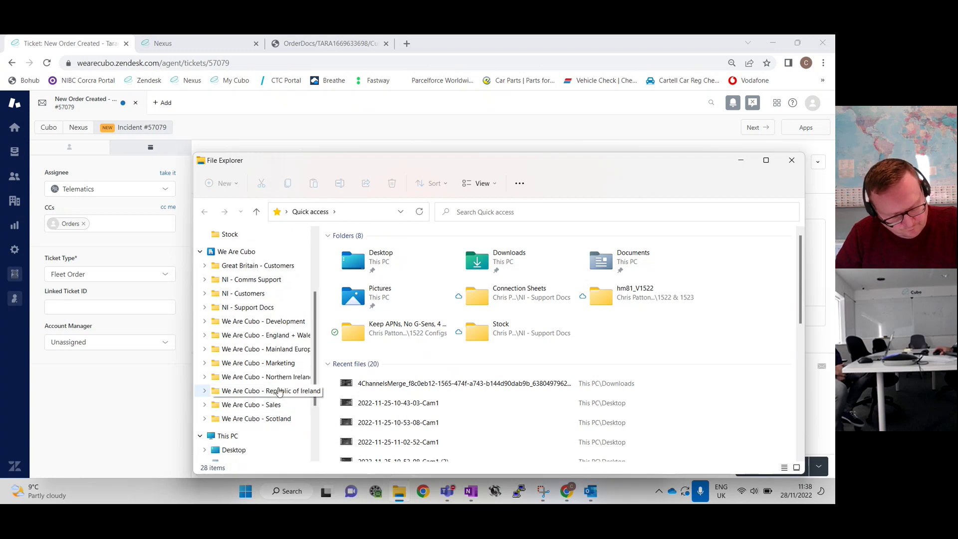
left_click(293, 308)
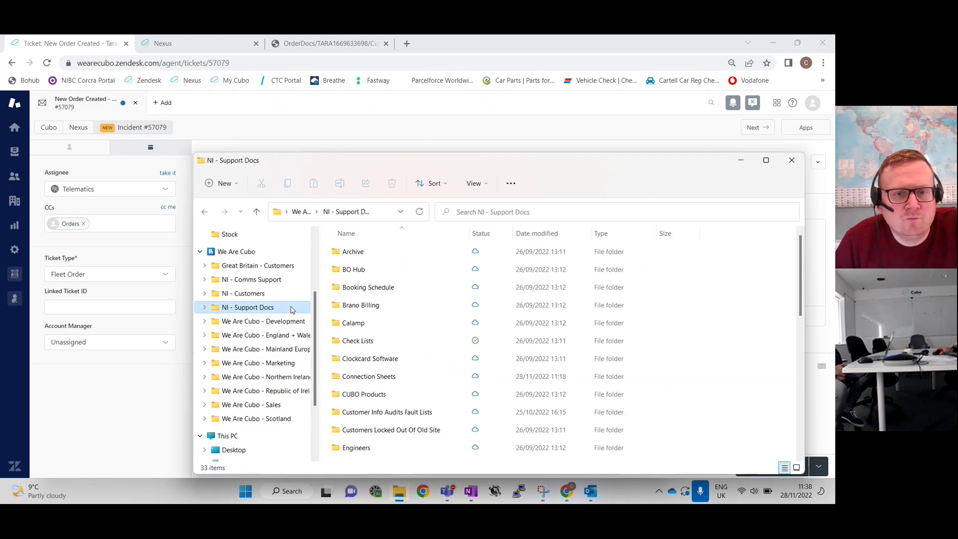
scroll(398, 359, "down", 4)
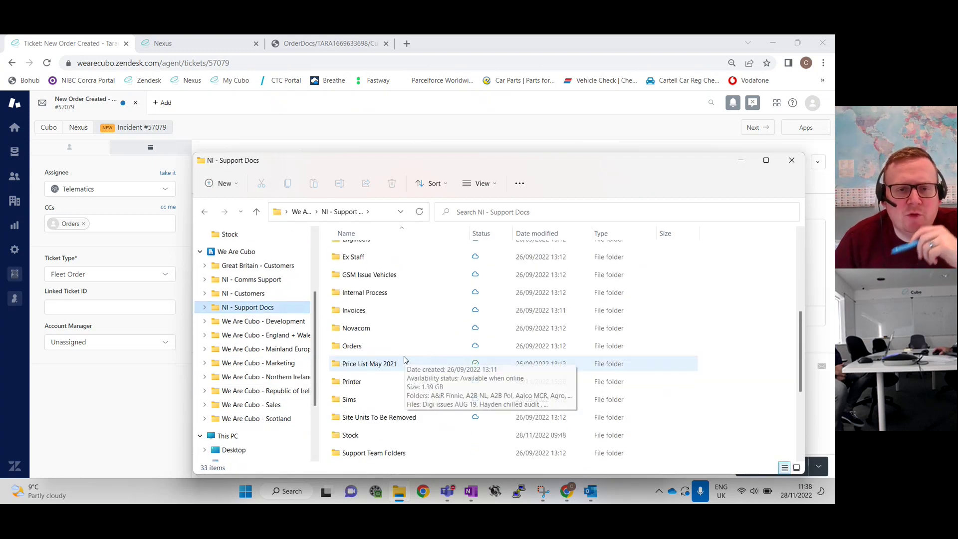
scroll(403, 358, "down", 3)
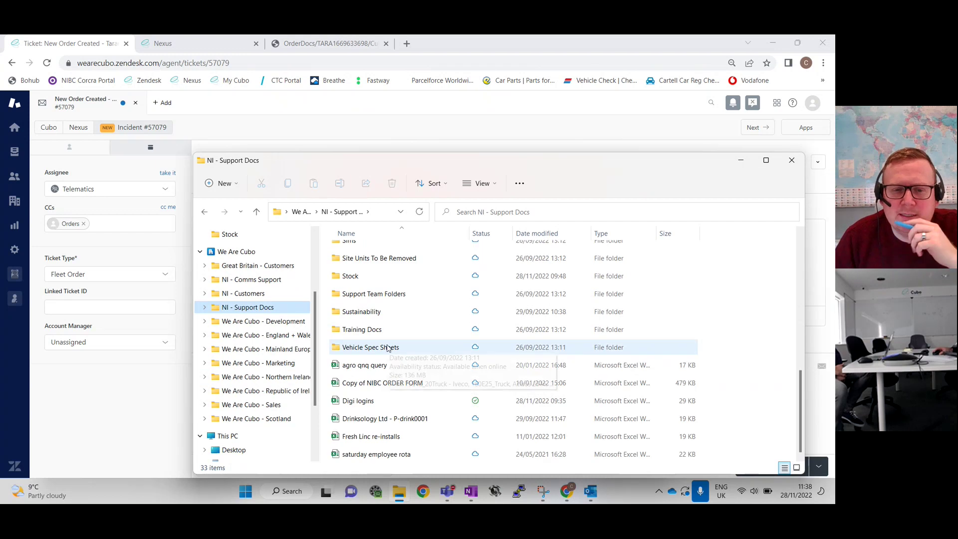
Look inside the Stock and Orders subfolders, returning to NI - Support Docs each time
left_click(354, 277)
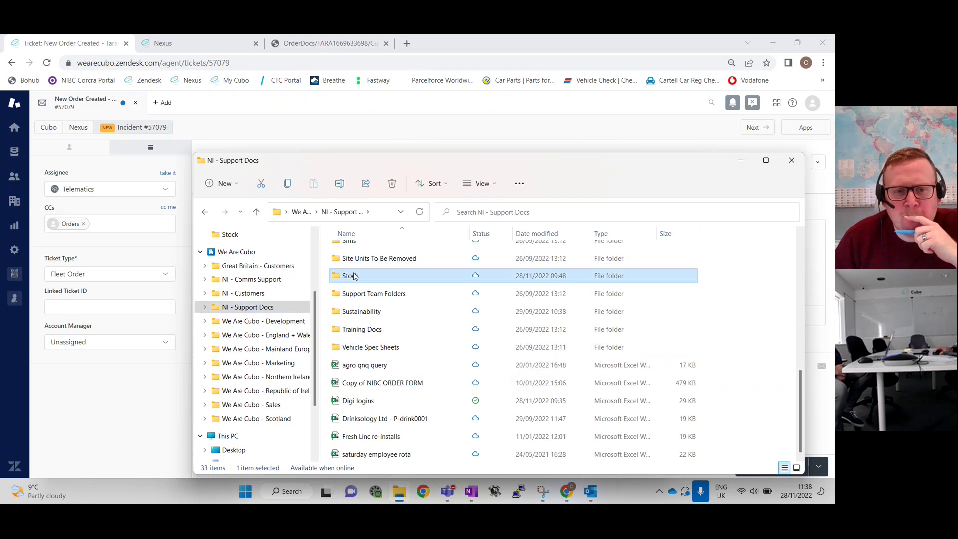
scroll(354, 289, "up", 4)
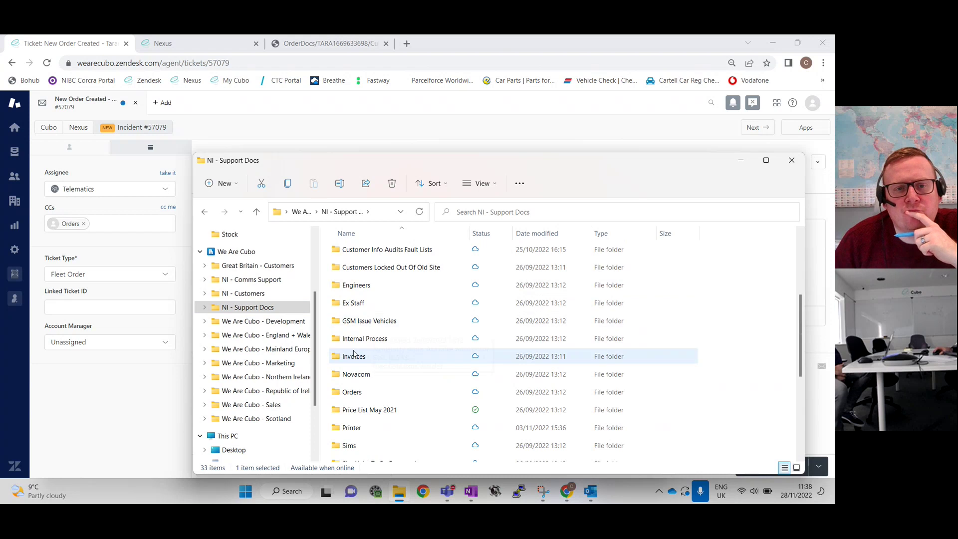
scroll(412, 379, "up", 3)
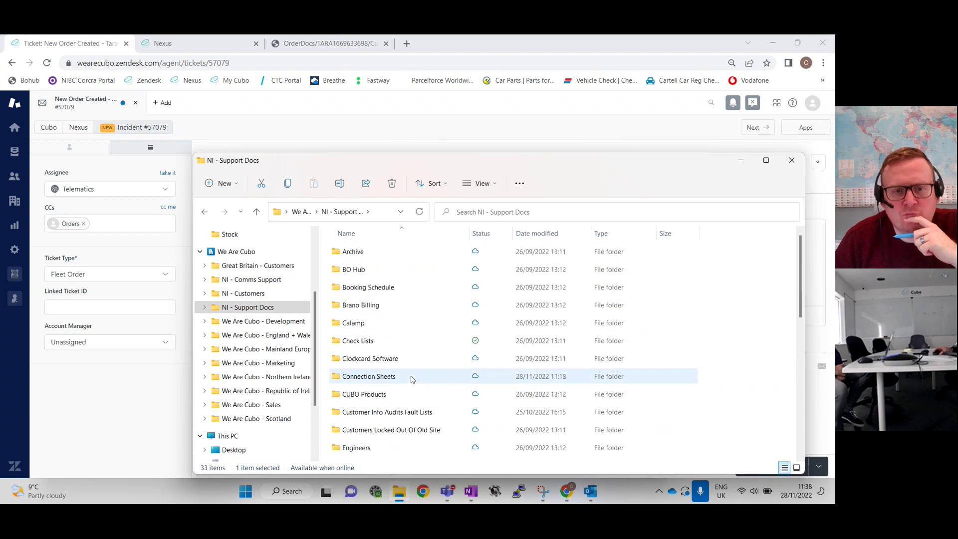
scroll(412, 379, "down", 5)
left_click(388, 382)
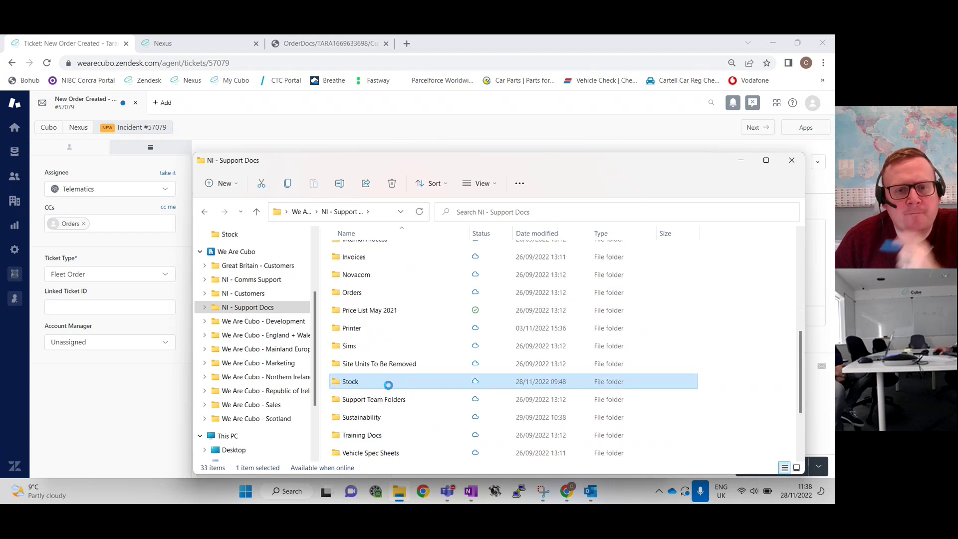
scroll(388, 389, "down", 3)
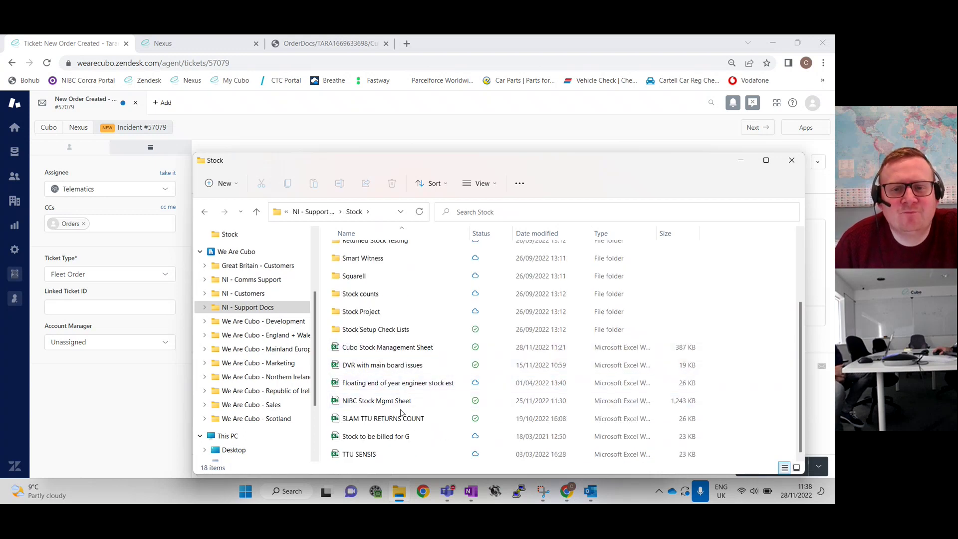
scroll(399, 419, "up", 3)
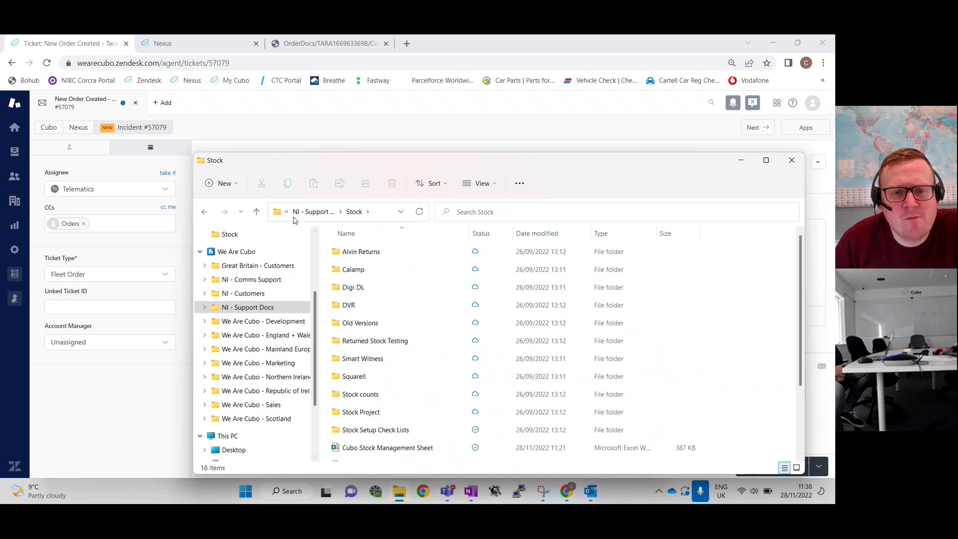
left_click(256, 212)
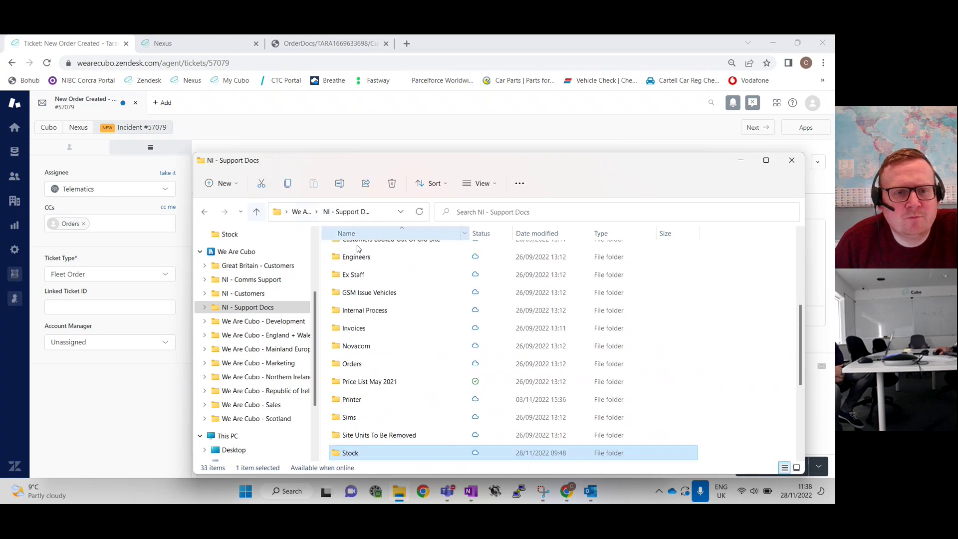
left_click(374, 364)
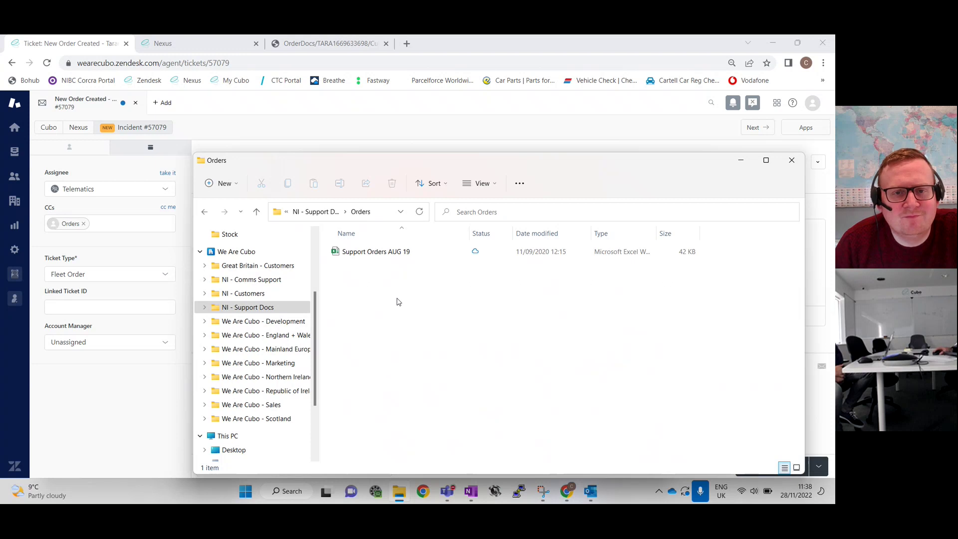
left_click(256, 212)
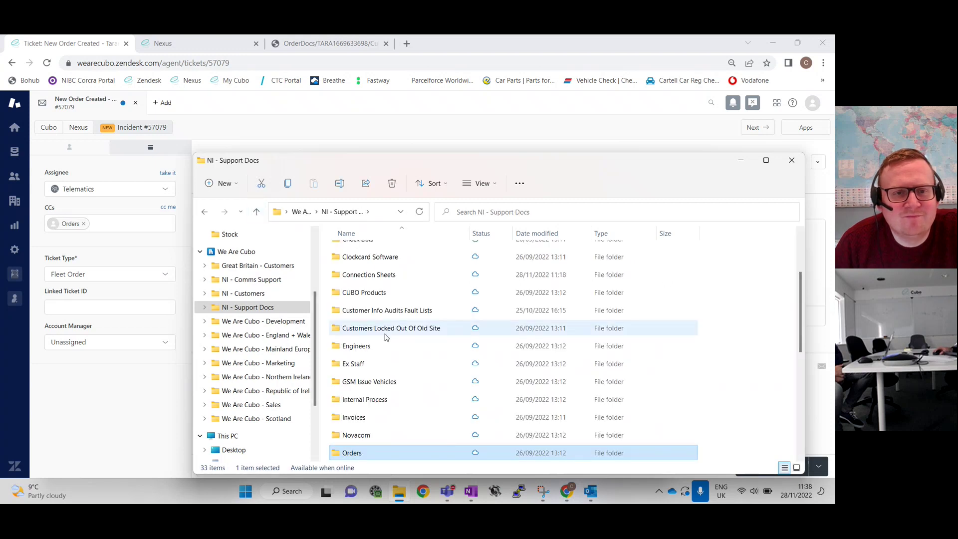
scroll(400, 398, "up", 2)
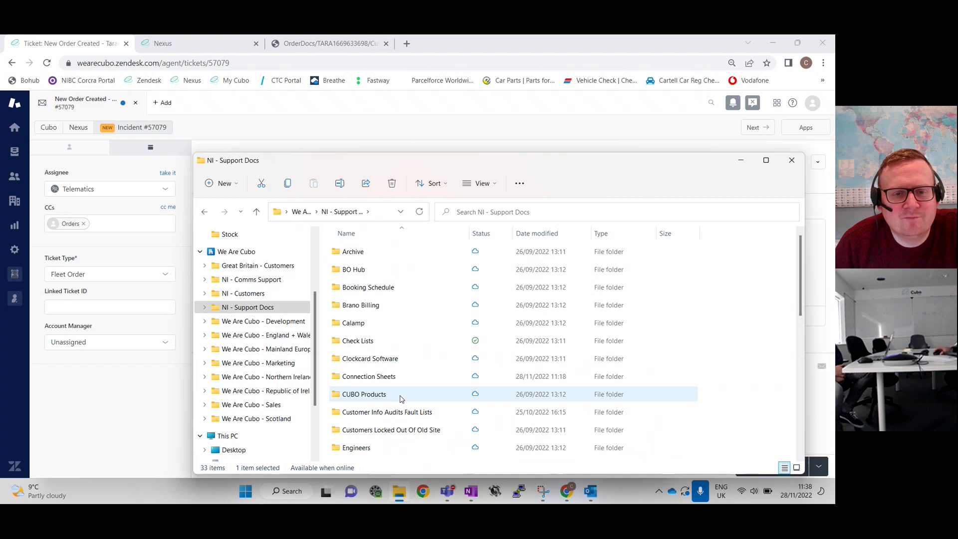
Search for 'order management' and open the Order Management workbook in Excel
left_click(293, 492)
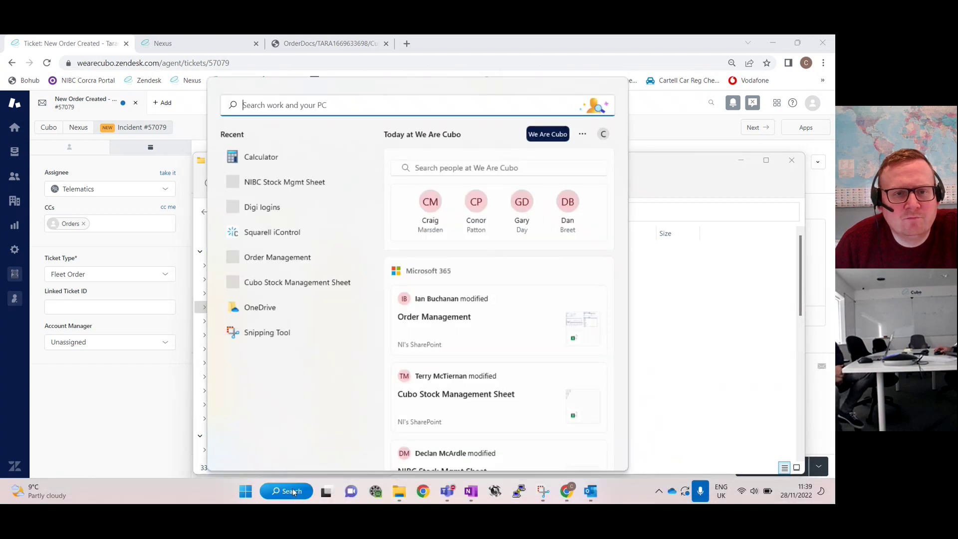
type("order")
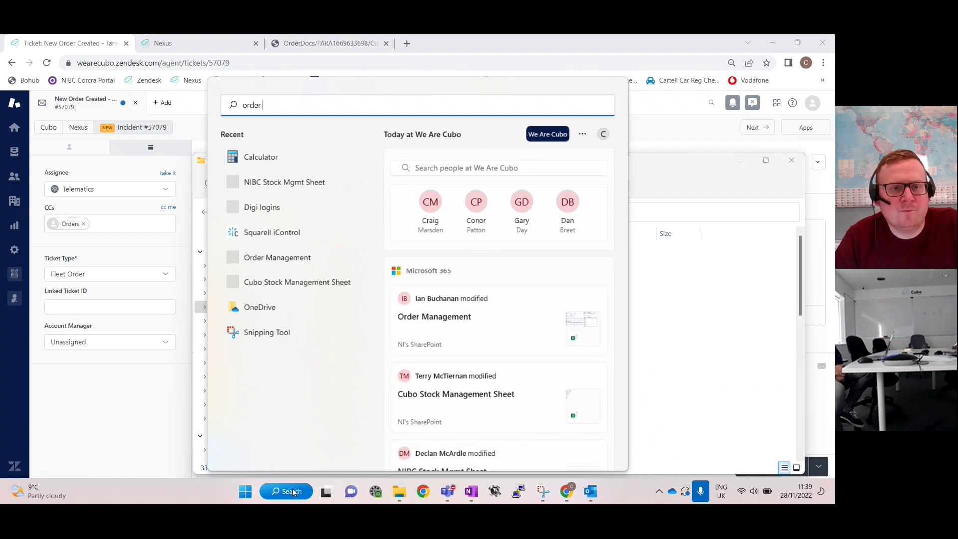
type(" management")
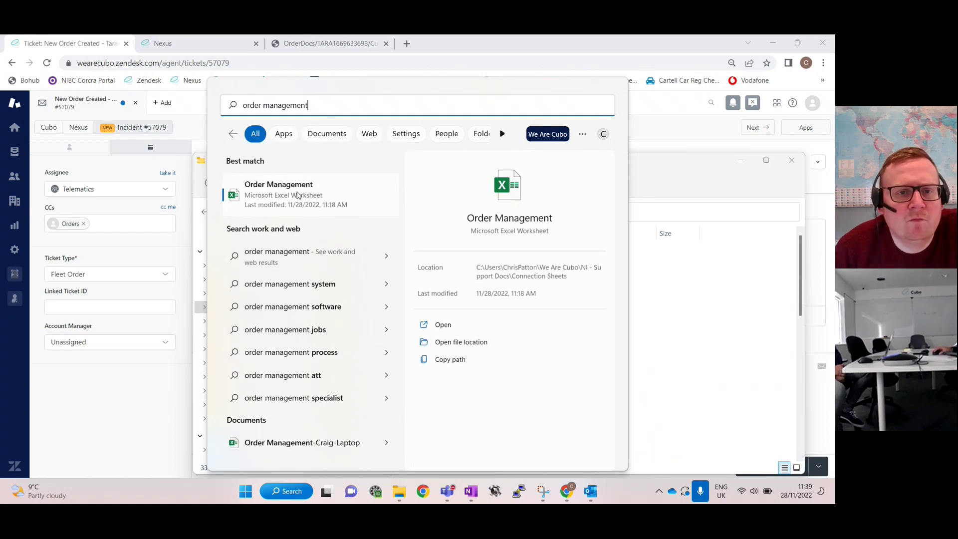
left_click(278, 199)
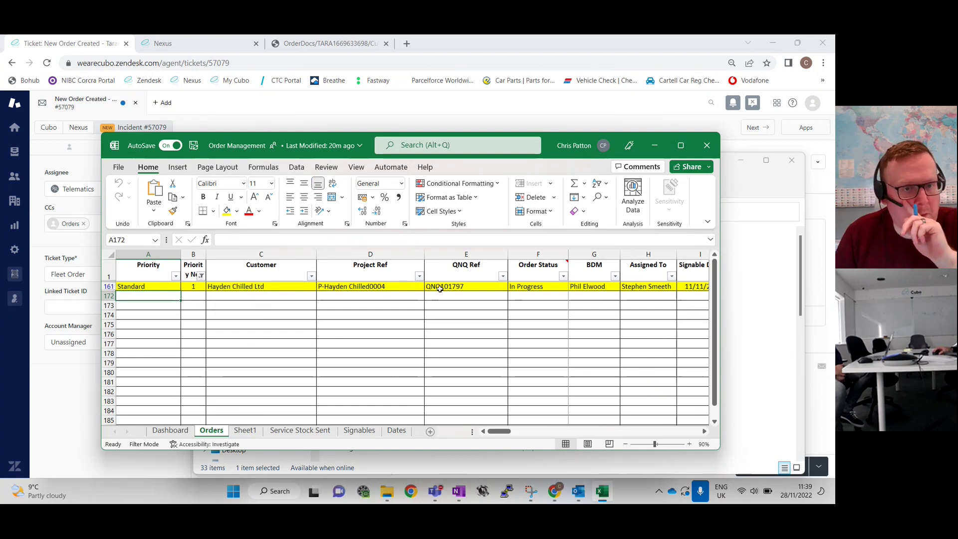
Maximize the workbook and enter Priority 'Standard' and priority number 2 in row 172
left_click(679, 146)
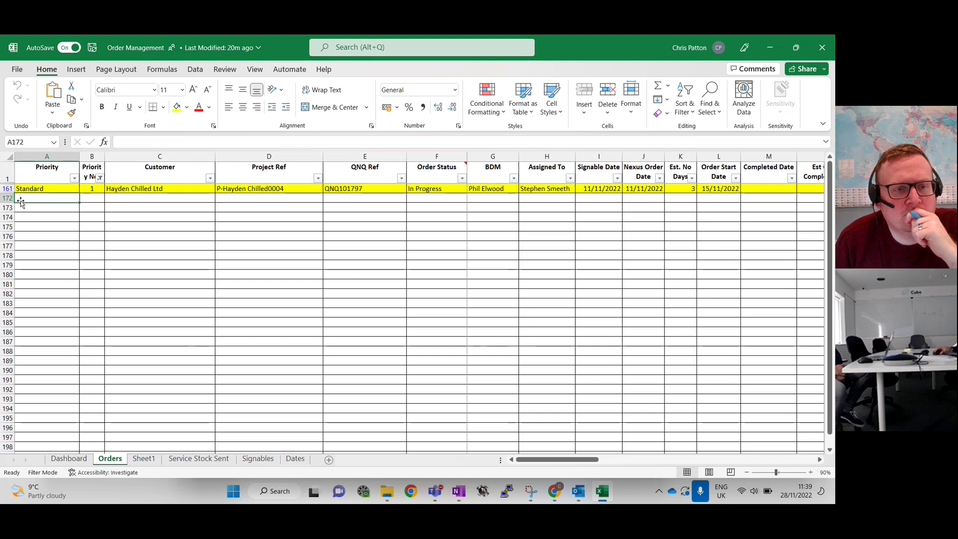
type("Standard")
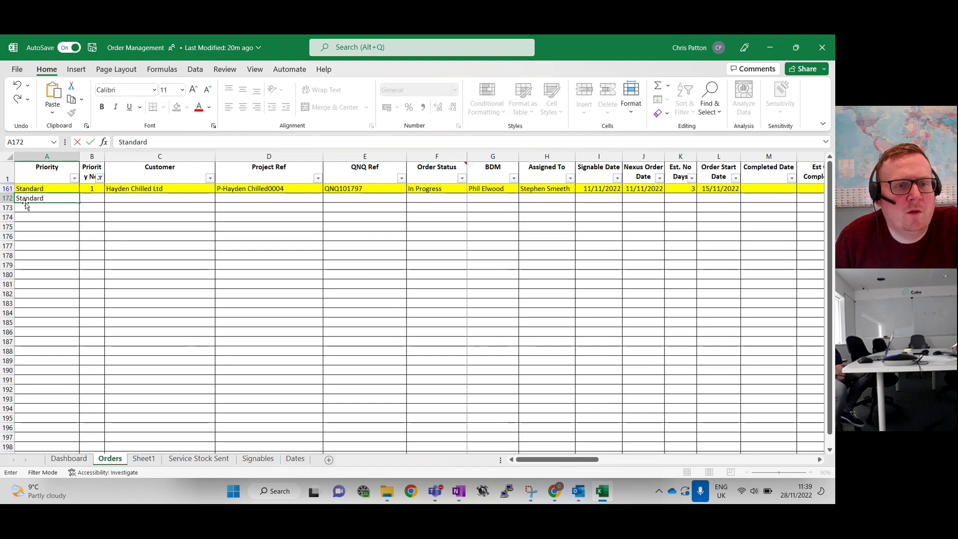
key("Tab")
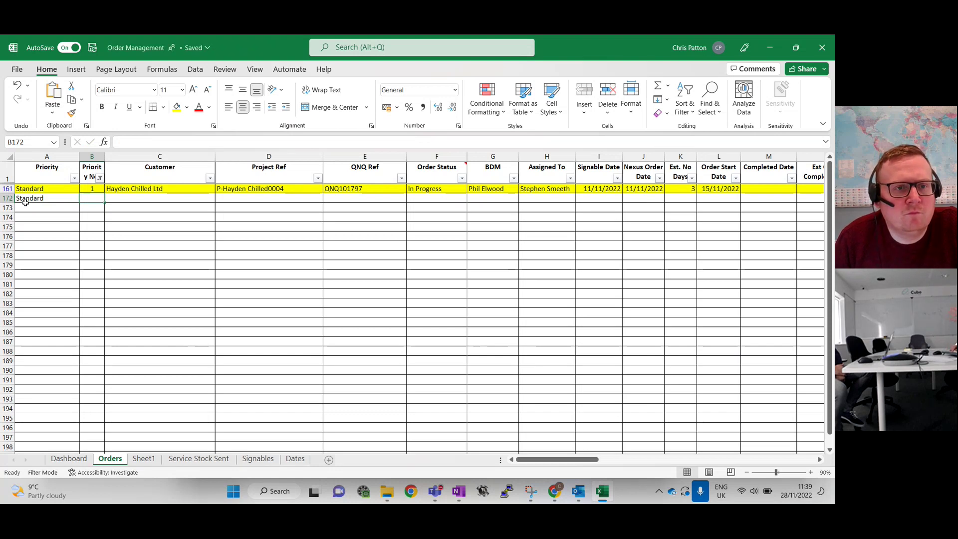
type("2")
key("Tab")
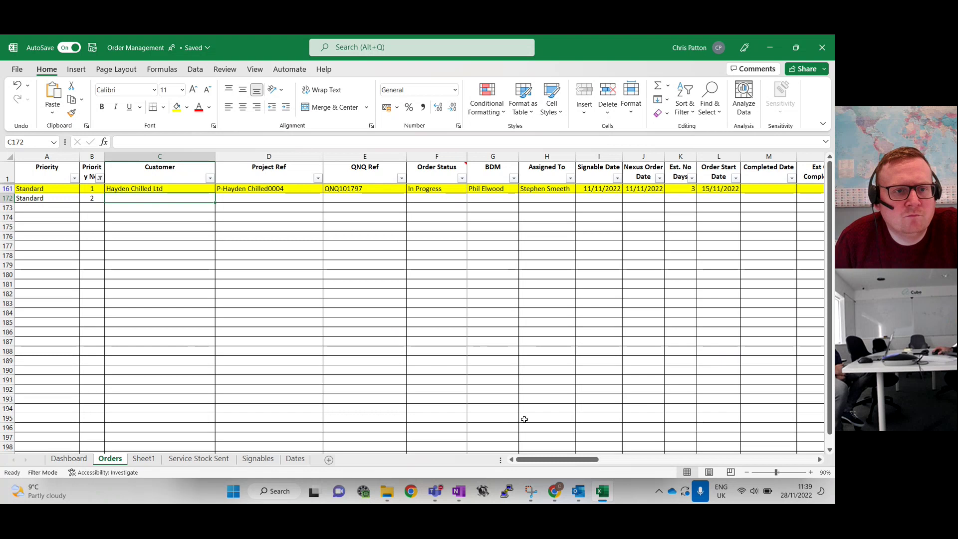
Check the Priority filter options, then enter customer Taranto in cell C172
mouse_move(554, 493)
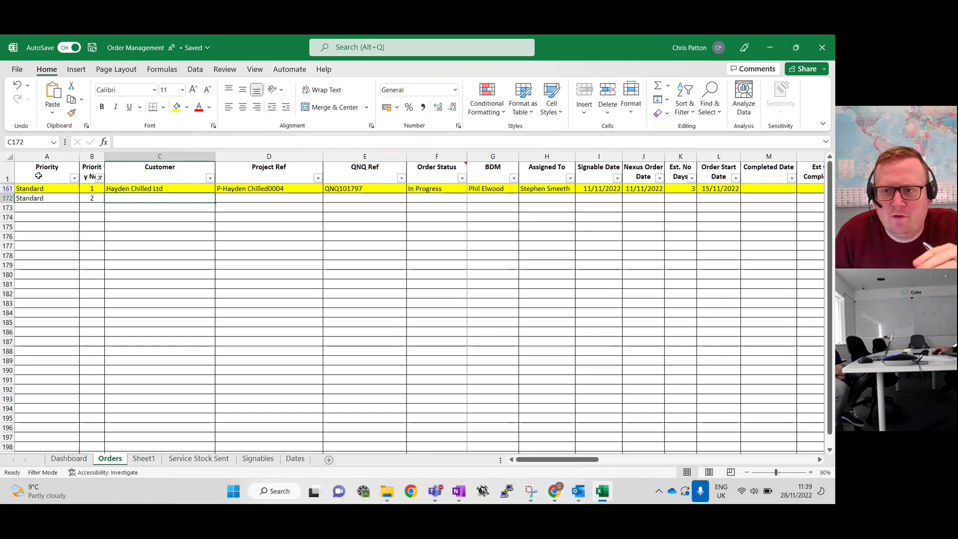
left_click(56, 196)
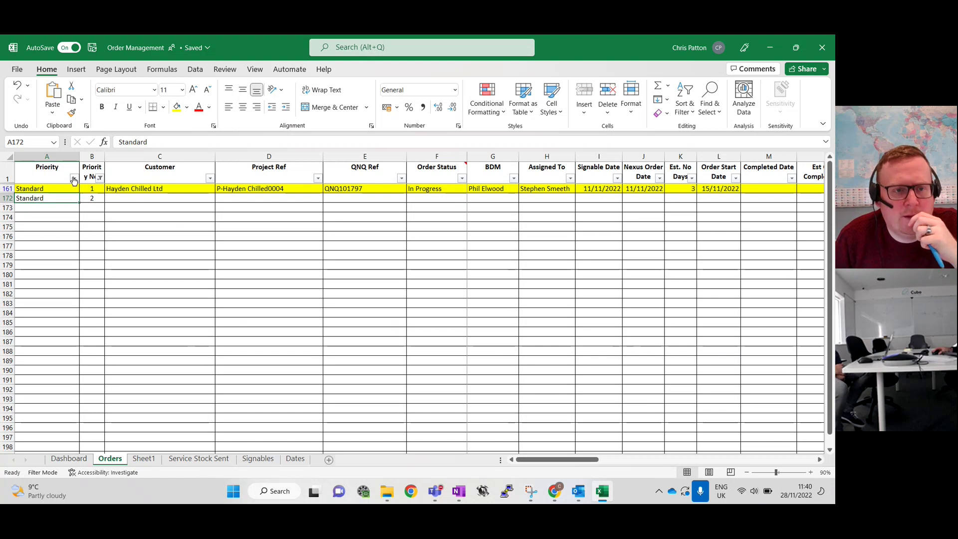
left_click(74, 178)
left_click(74, 178)
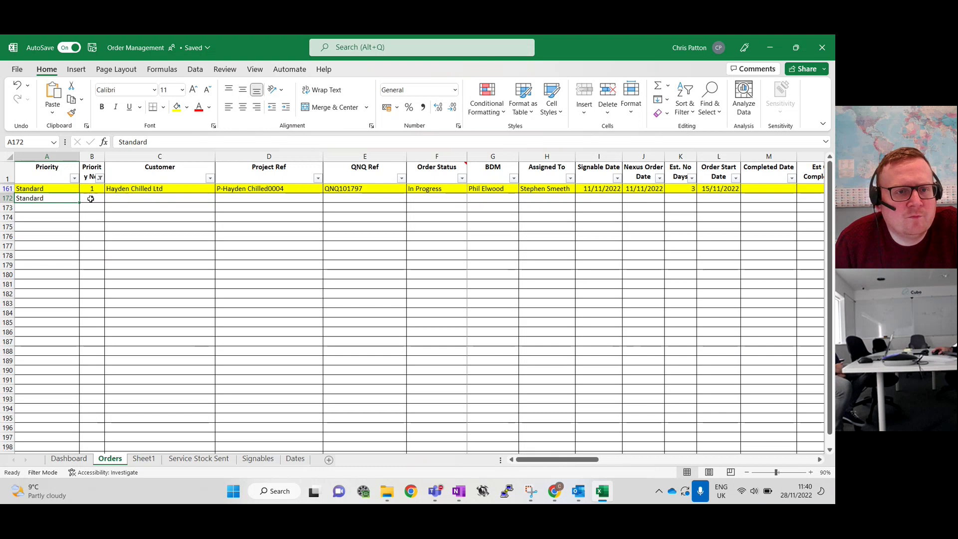
left_click(129, 197)
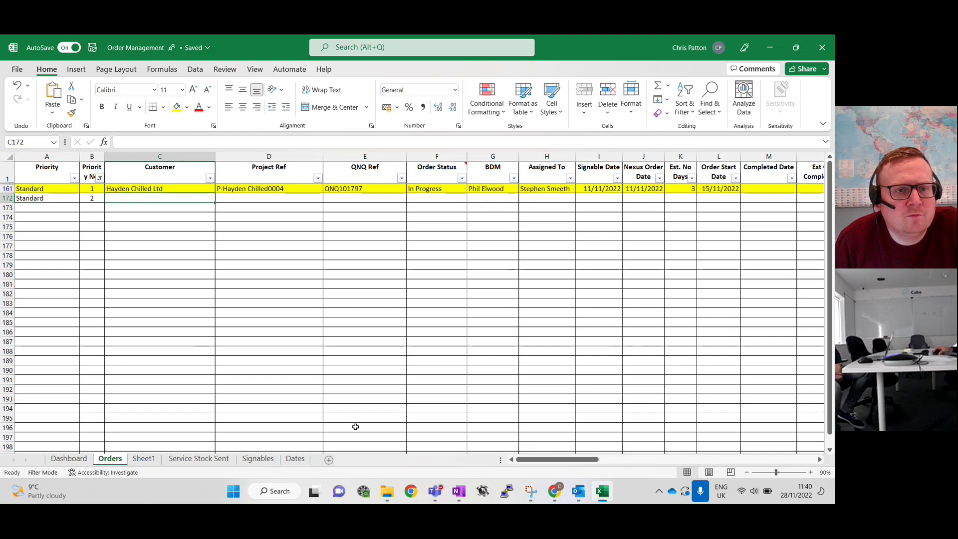
type("Taranto")
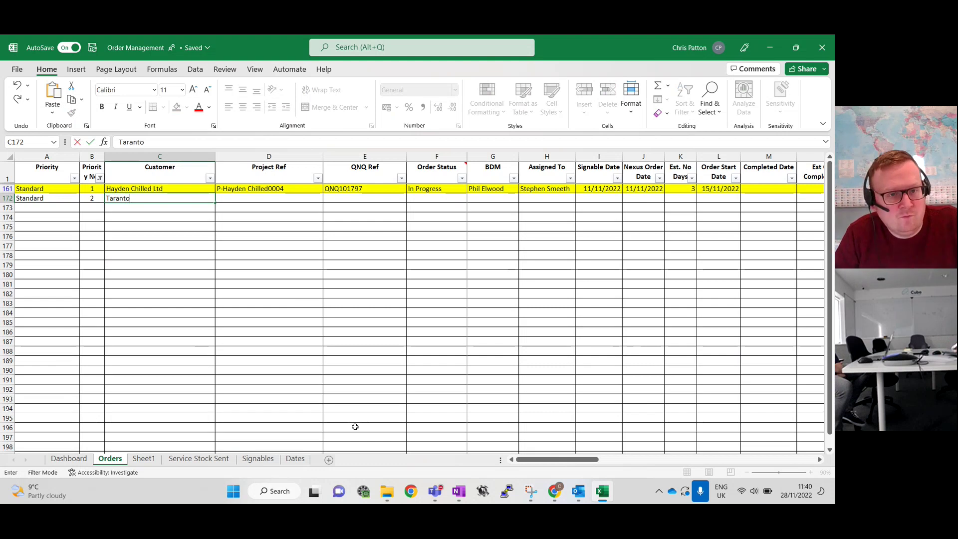
key("Tab")
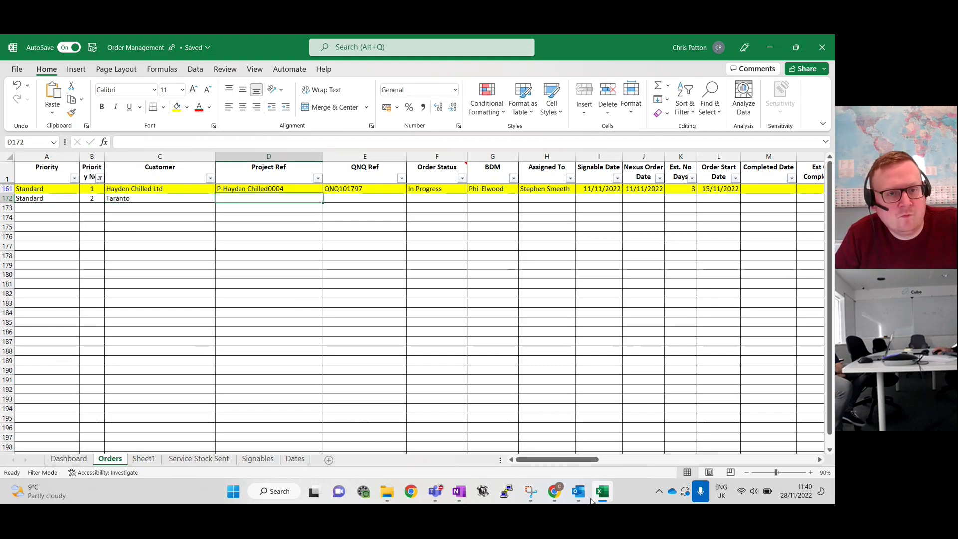
Copy P-TARA0017 from the Zendesk ticket title into Project Ref cell D172
left_click(557, 493)
left_click(417, 165)
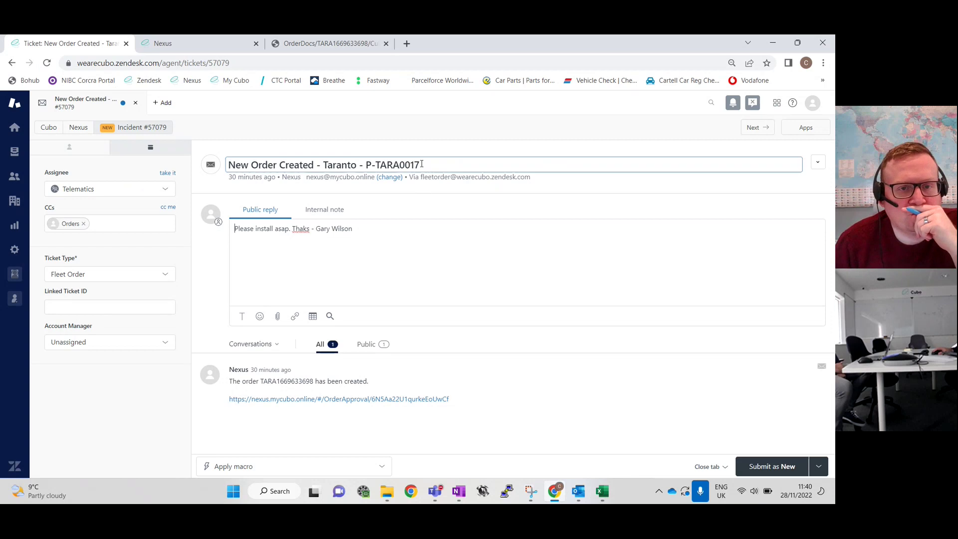
double_click(416, 165)
left_click_drag(377, 165, 368, 166)
key("ctrl+c")
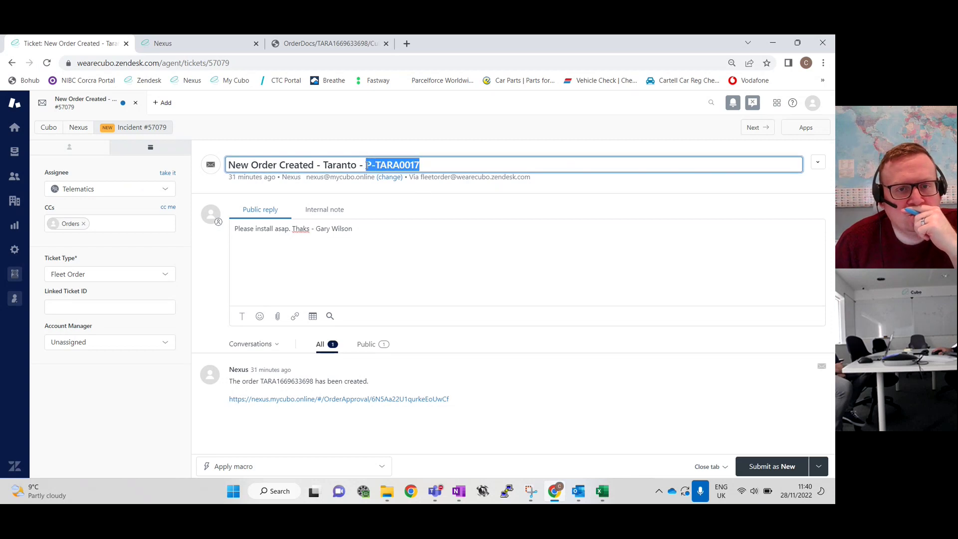
key("alt+Tab")
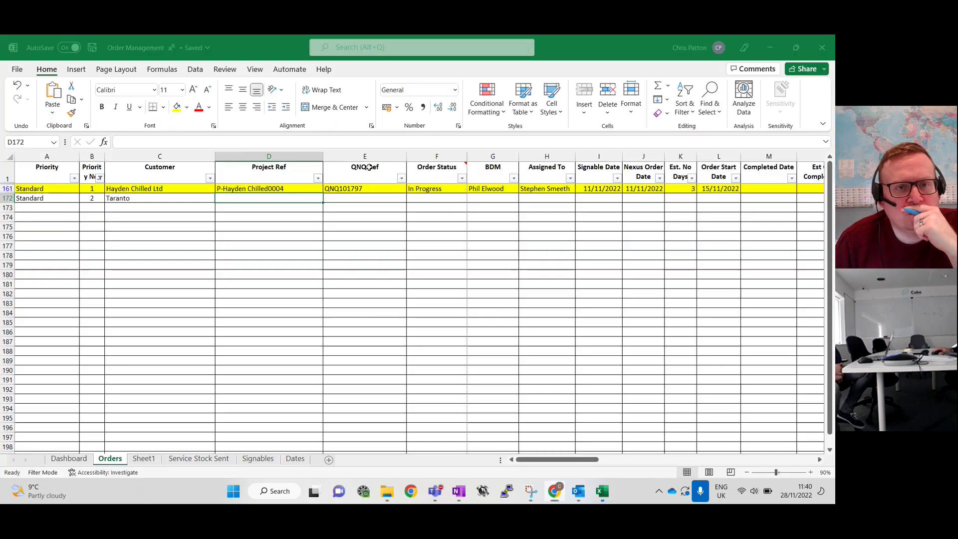
right_click(291, 198)
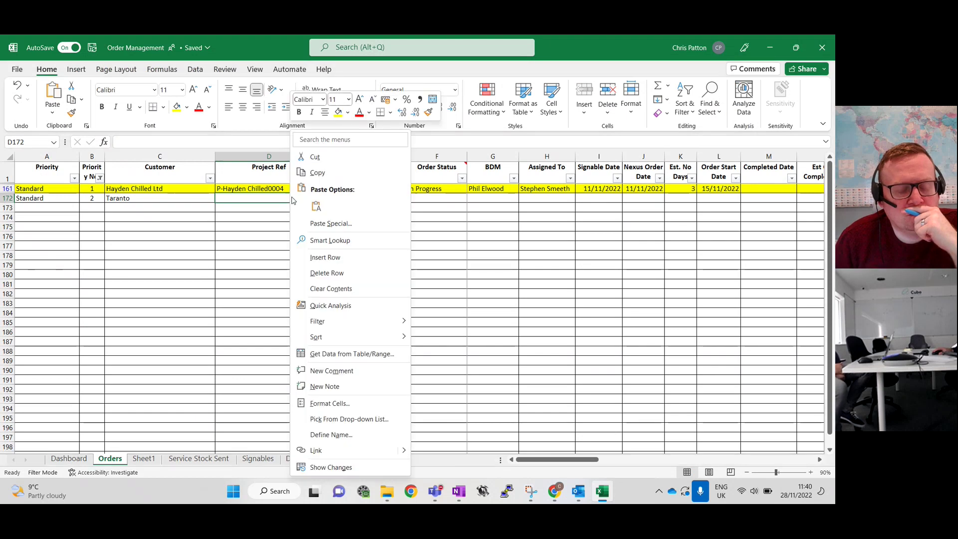
left_click(323, 214)
Copy QNQ101988 from the signed order form into QNQ Ref cell E172
left_click(348, 197)
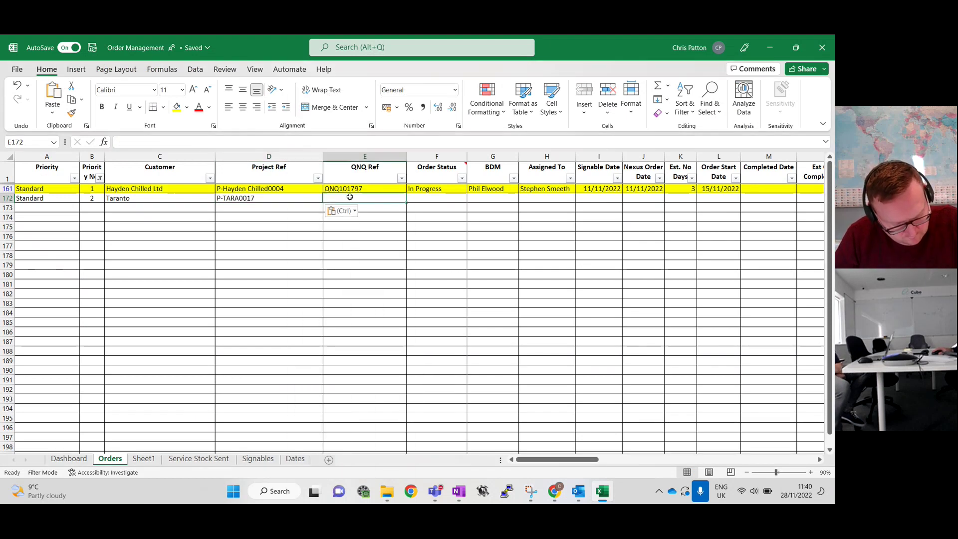
left_click(553, 491)
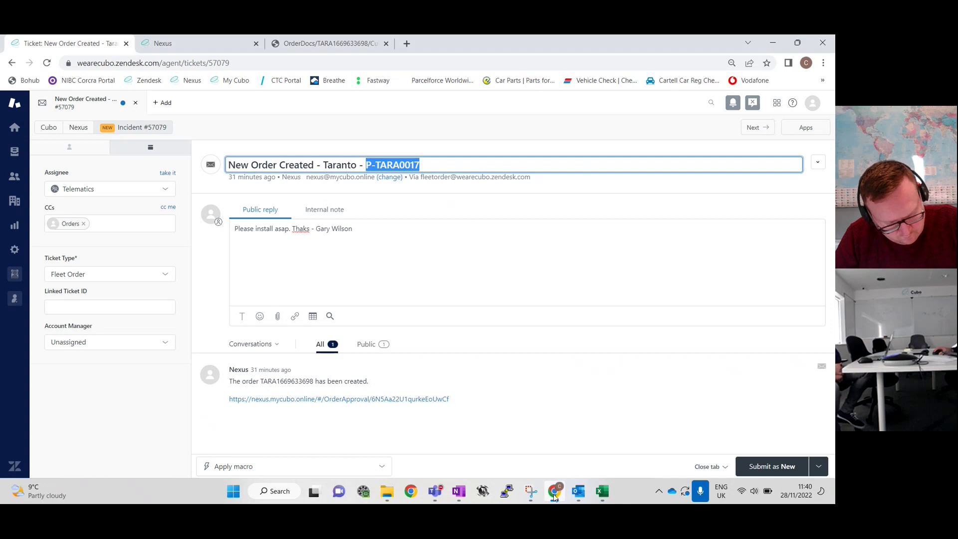
left_click(341, 42)
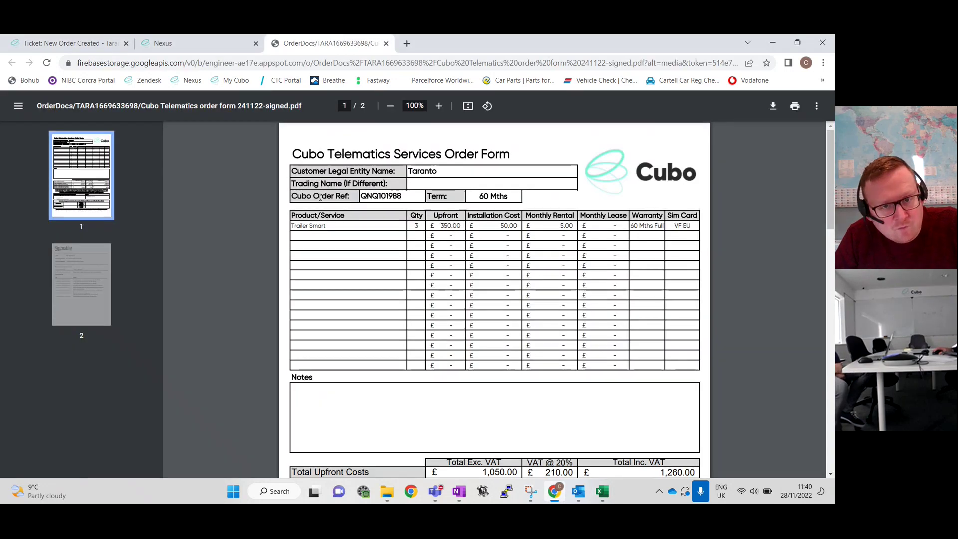
triple_click(379, 197)
left_click(379, 197)
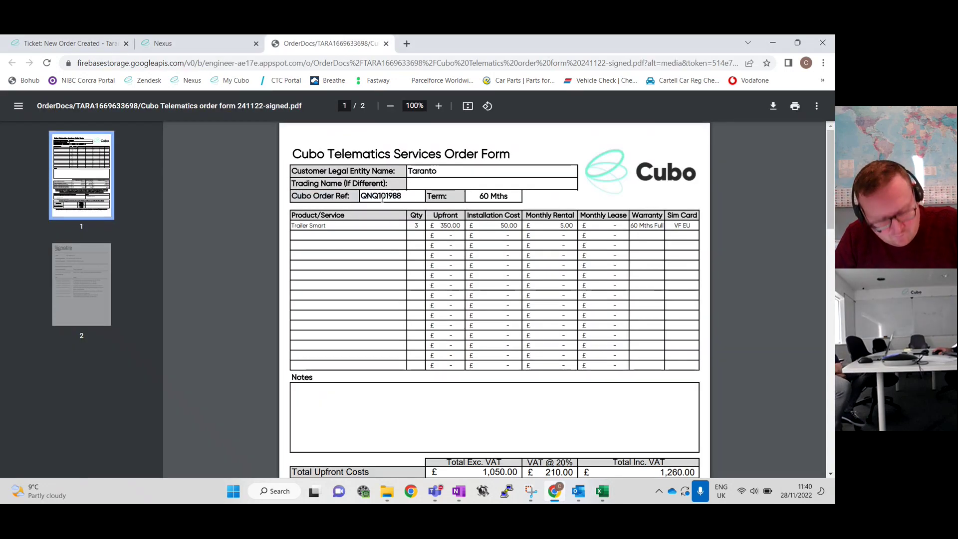
double_click(382, 198)
key("ctrl+c")
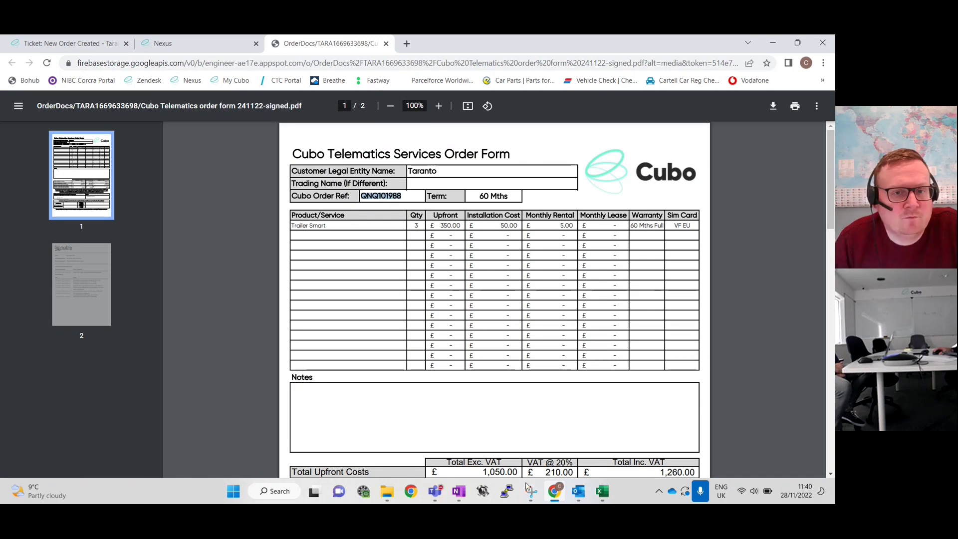
left_click(602, 490)
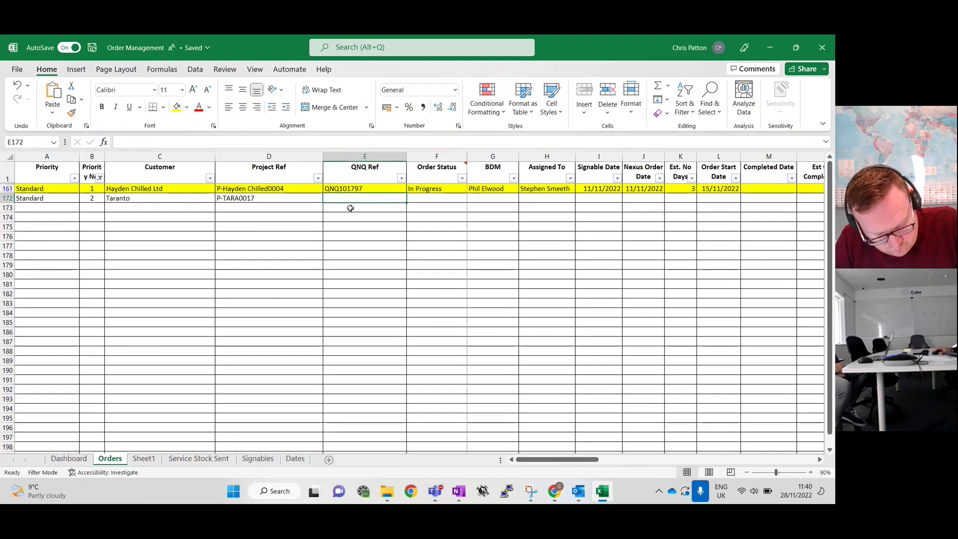
right_click(367, 203)
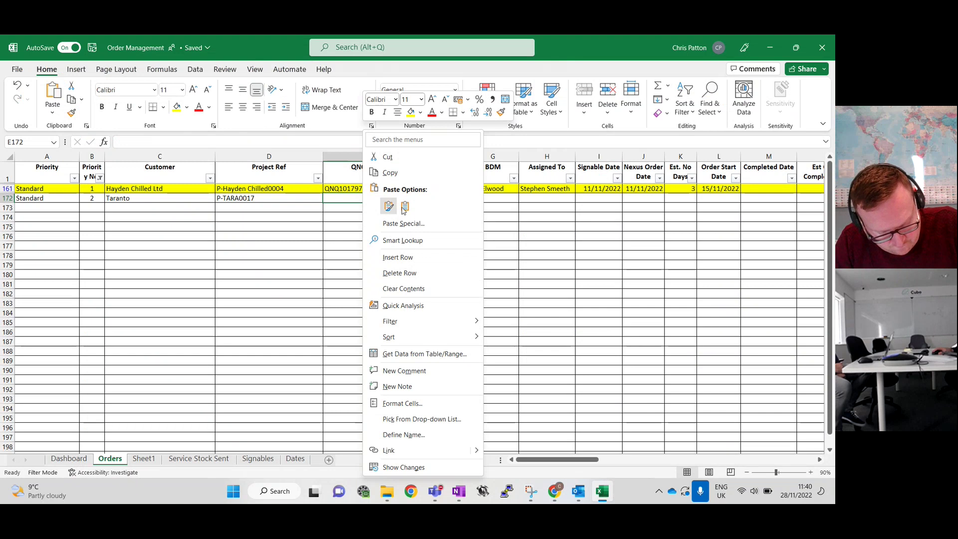
left_click(389, 205)
left_click(435, 196)
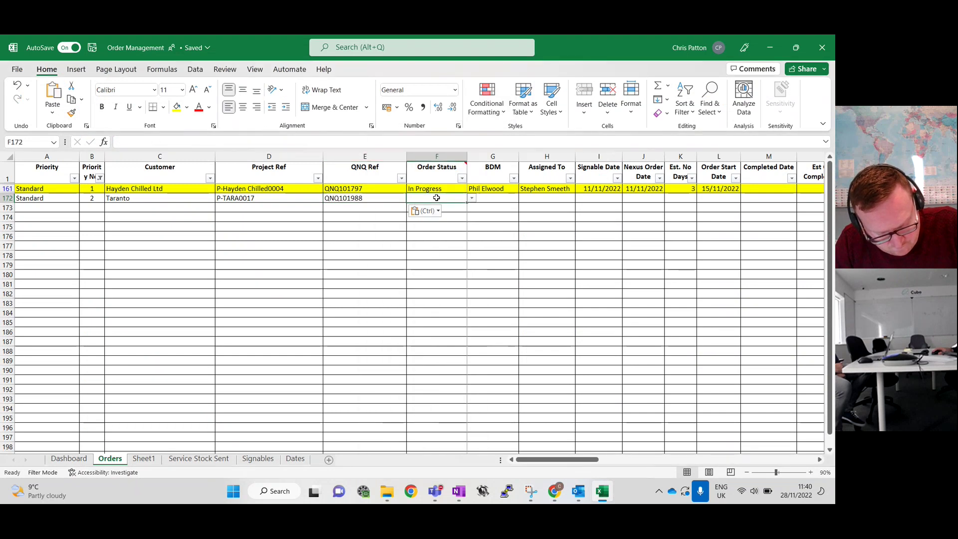
Set the Hayden Chilled order's status in F161 to On Hold
left_click(472, 198)
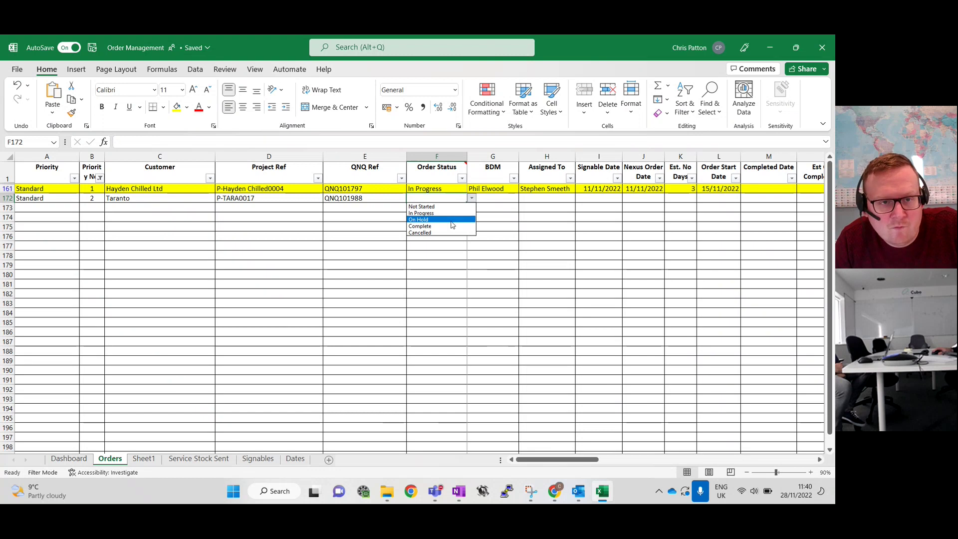
left_click(462, 186)
left_click(453, 188)
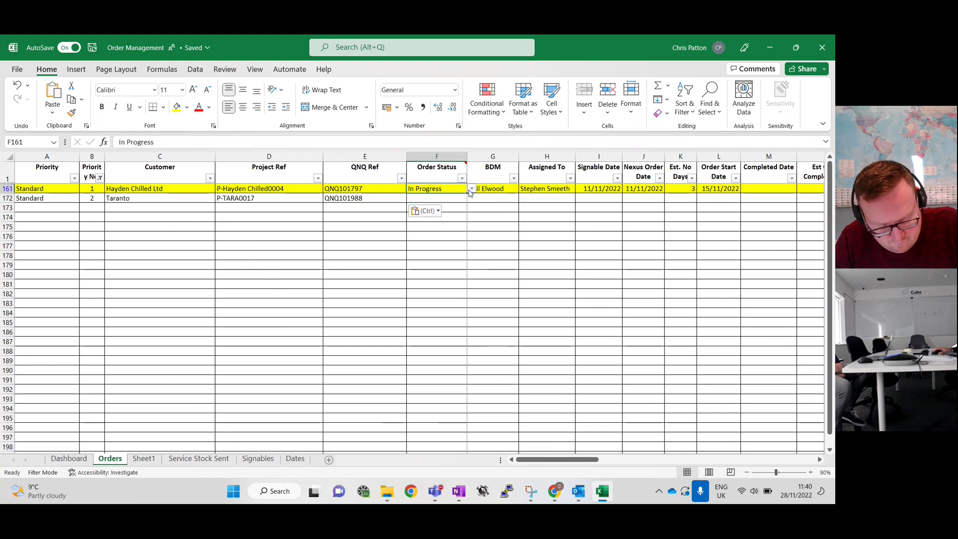
left_click(472, 188)
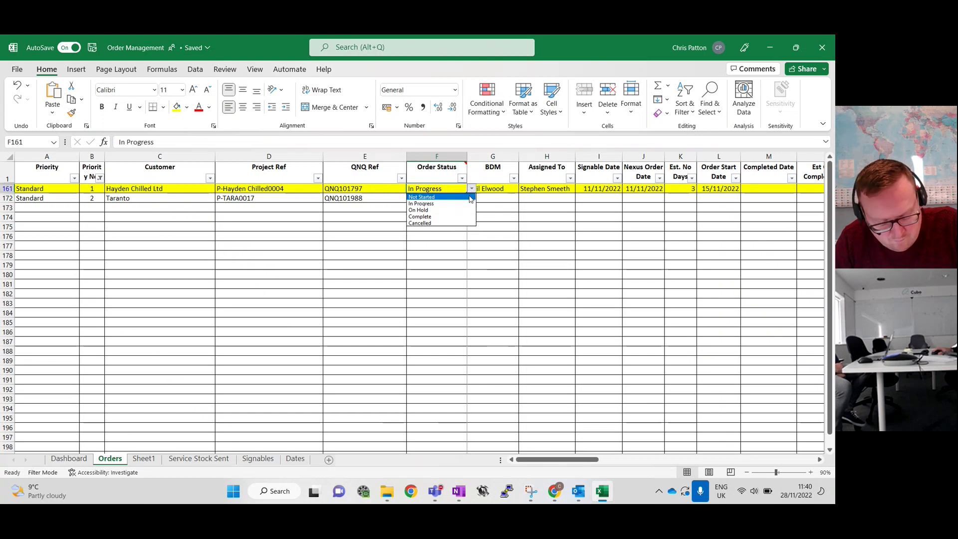
left_click(457, 210)
Set the Taranto order status in F172 to Not Started and fill in its BDM name
left_click(456, 197)
left_click(471, 198)
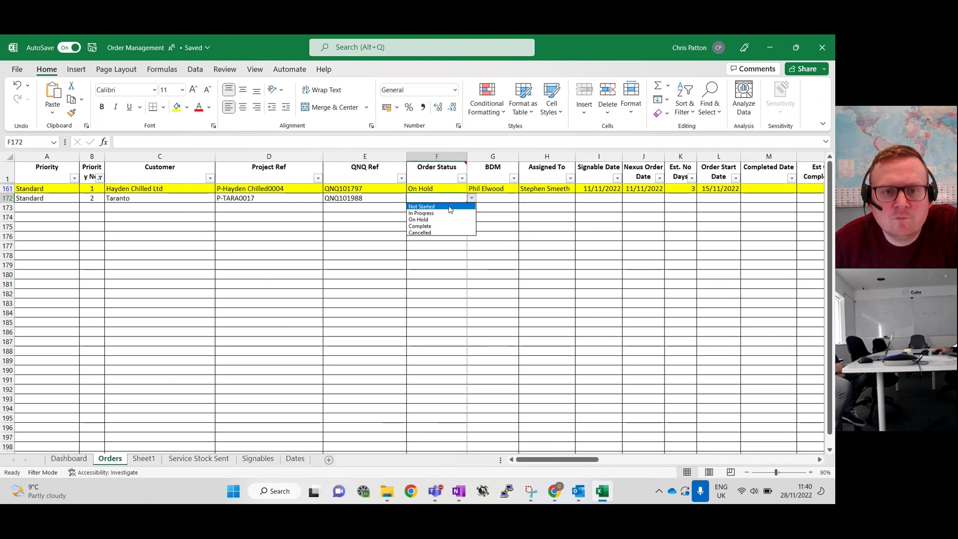
left_click(450, 207)
left_click(484, 199)
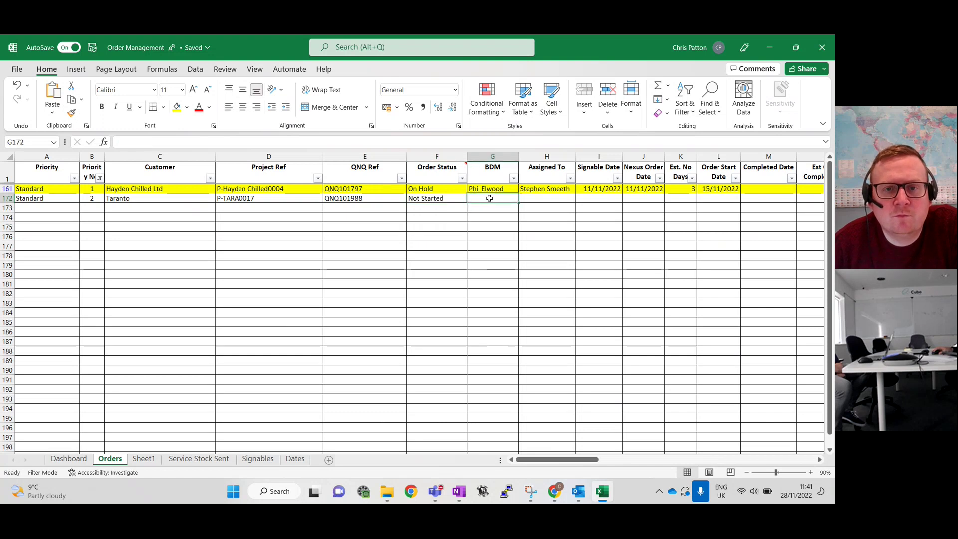
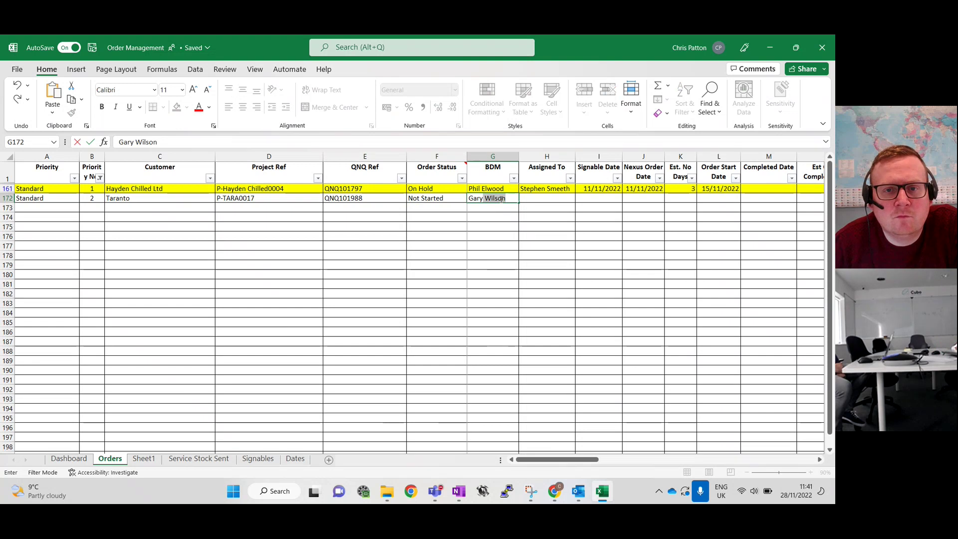
key("Tab")
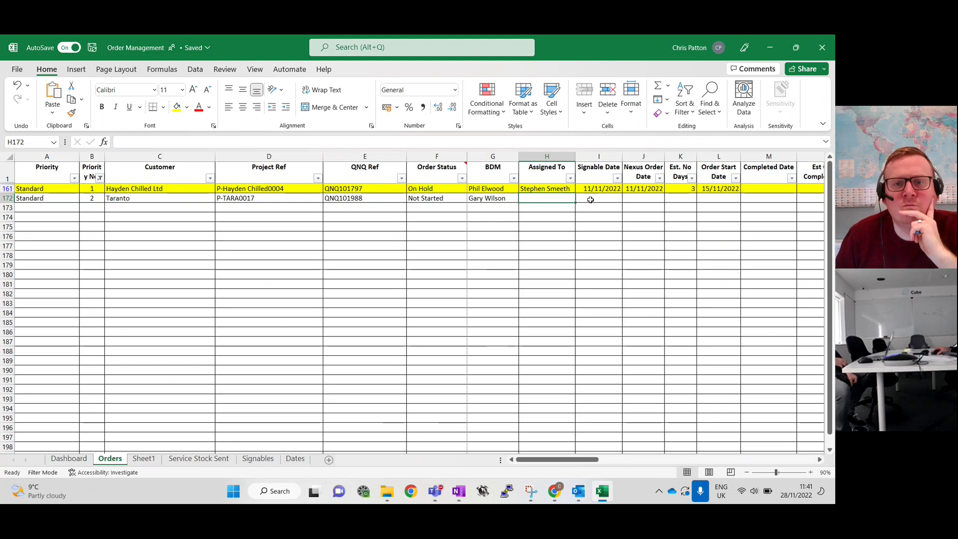
Check the order form's signing date and type 24/11/2022 into the Signable Date cell I172
left_click(591, 198)
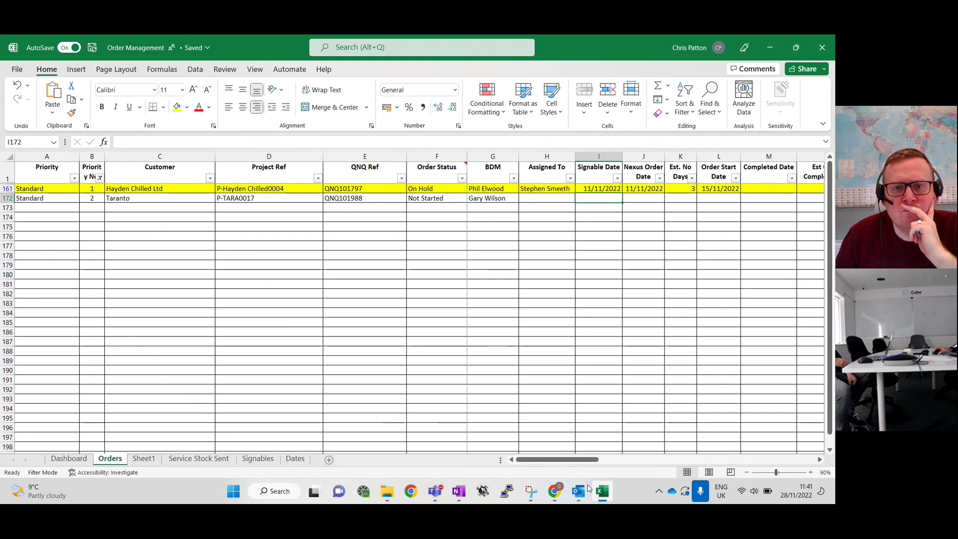
left_click(557, 492)
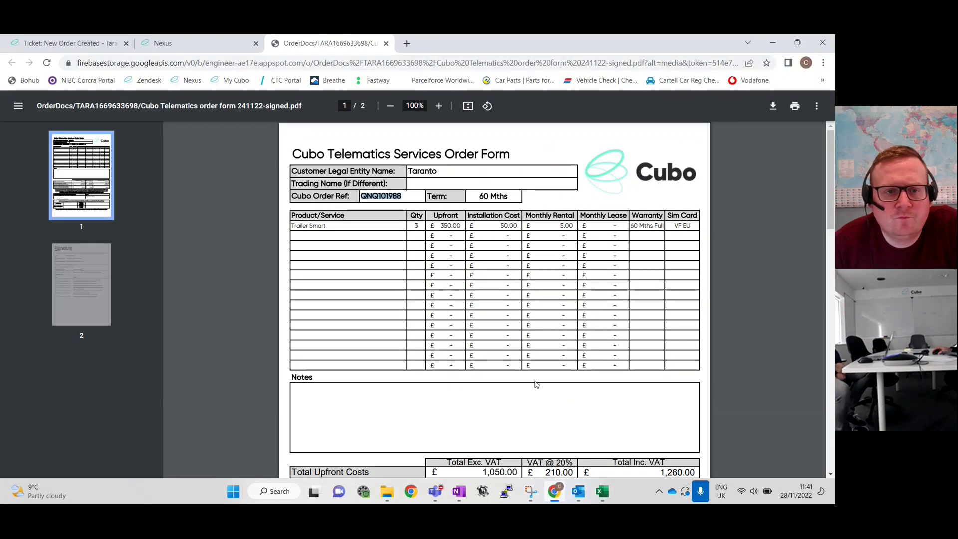
scroll(533, 371, "down", 5)
scroll(533, 371, "down", 5)
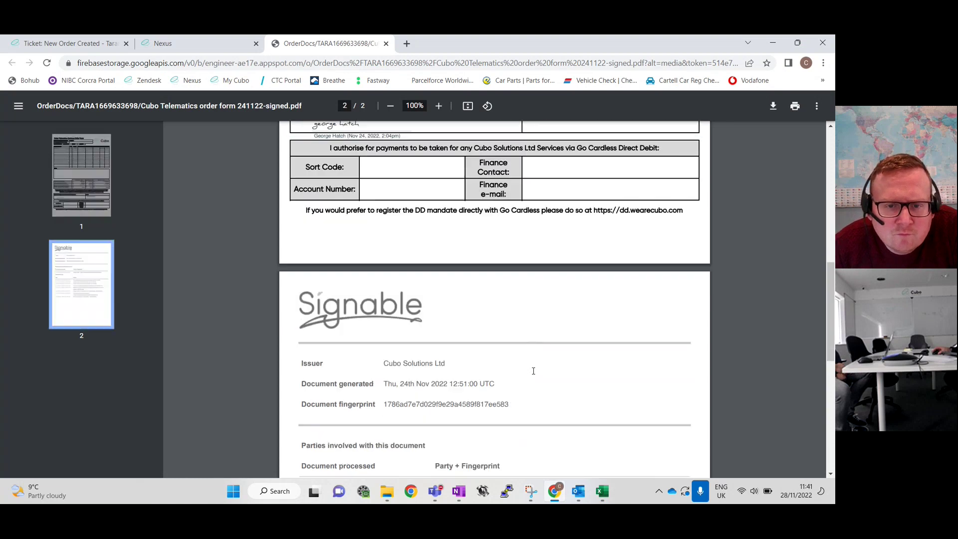
scroll(533, 370, "down", 2)
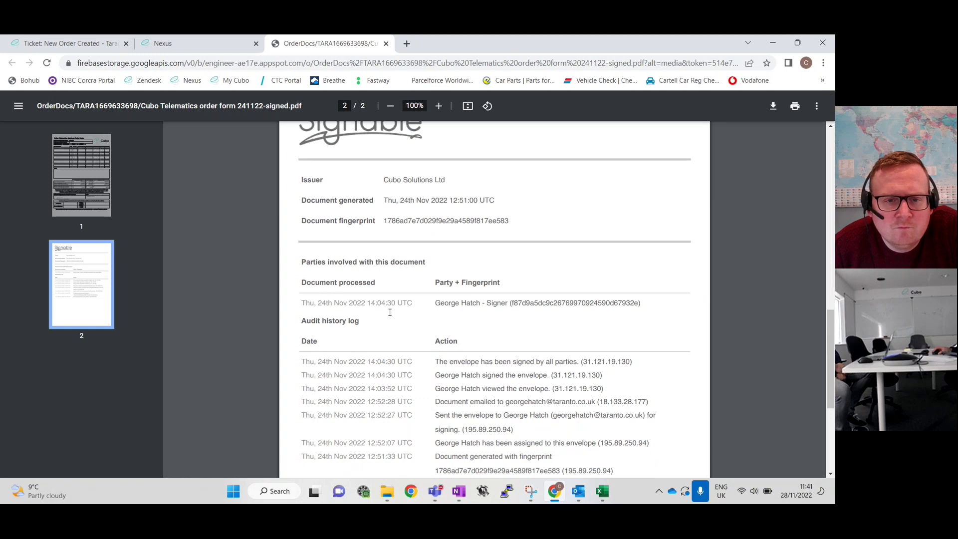
left_click(602, 490)
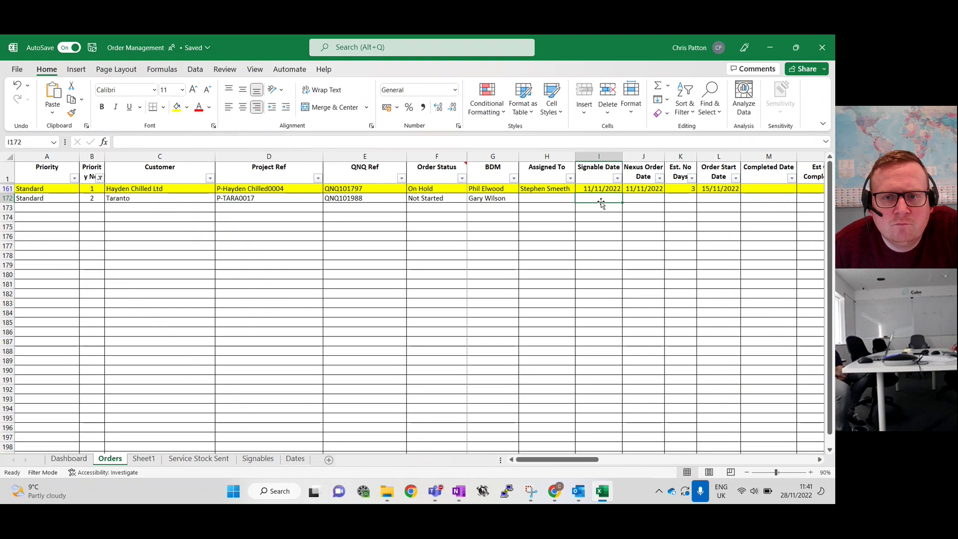
type("24/11/")
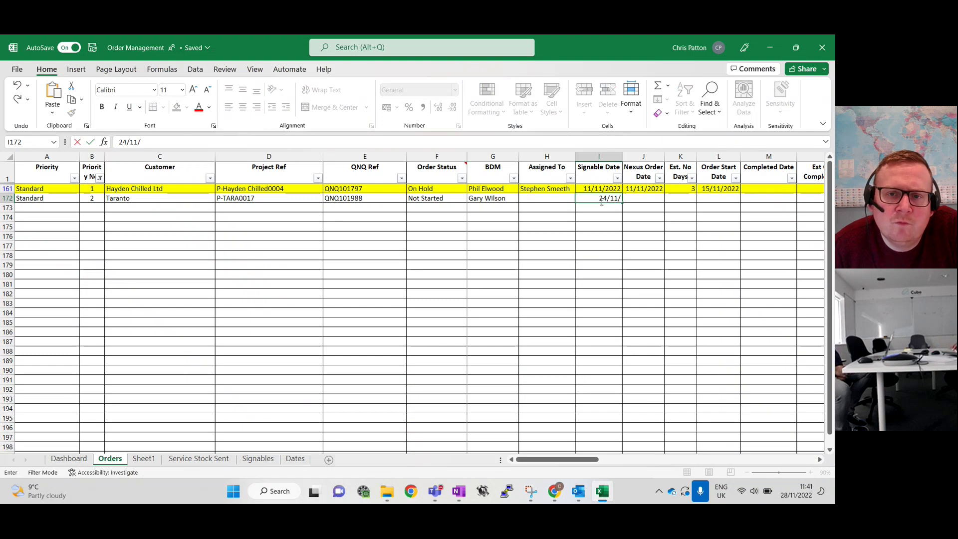
type("2022")
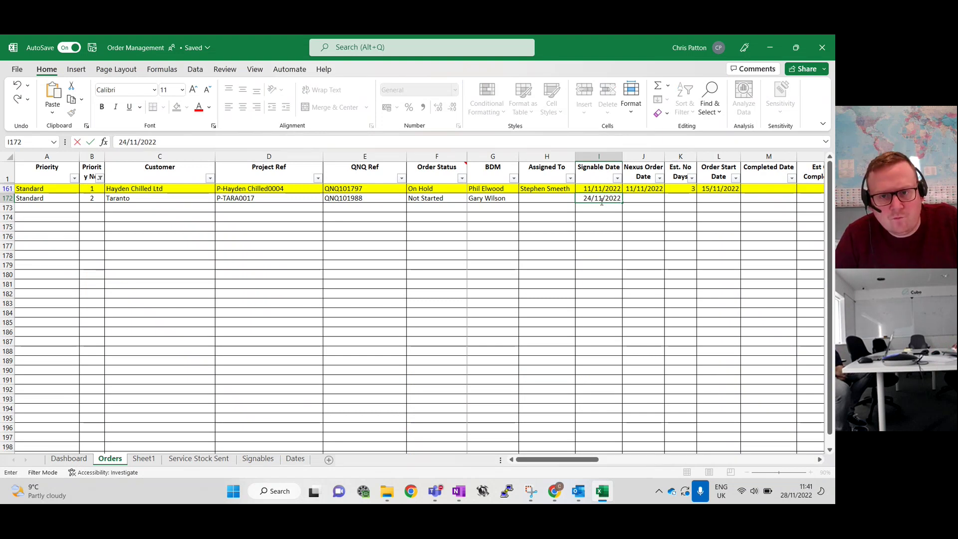
Confirm Signable Date 24/11/2022 and enter 28/11/2022 as the Nexus Order Date in J172
key("Tab")
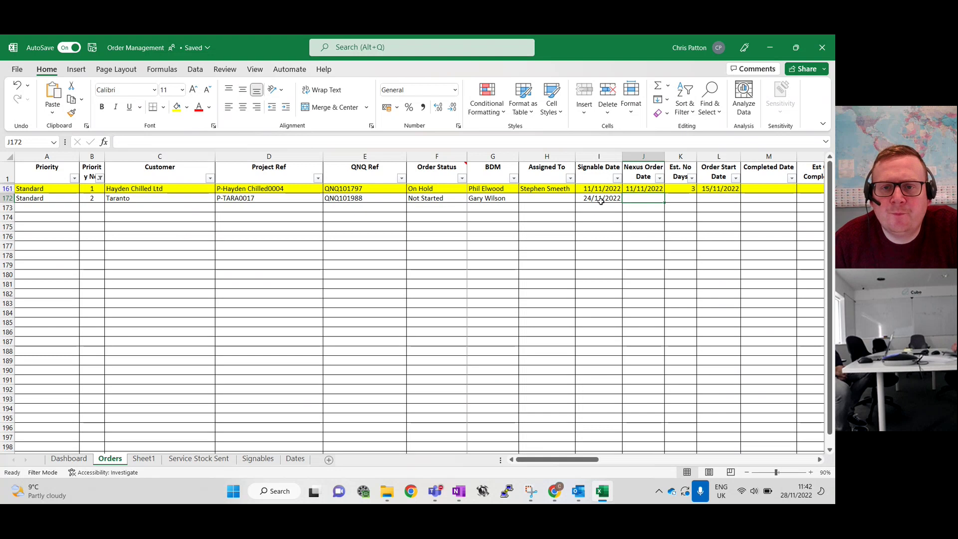
type("28/")
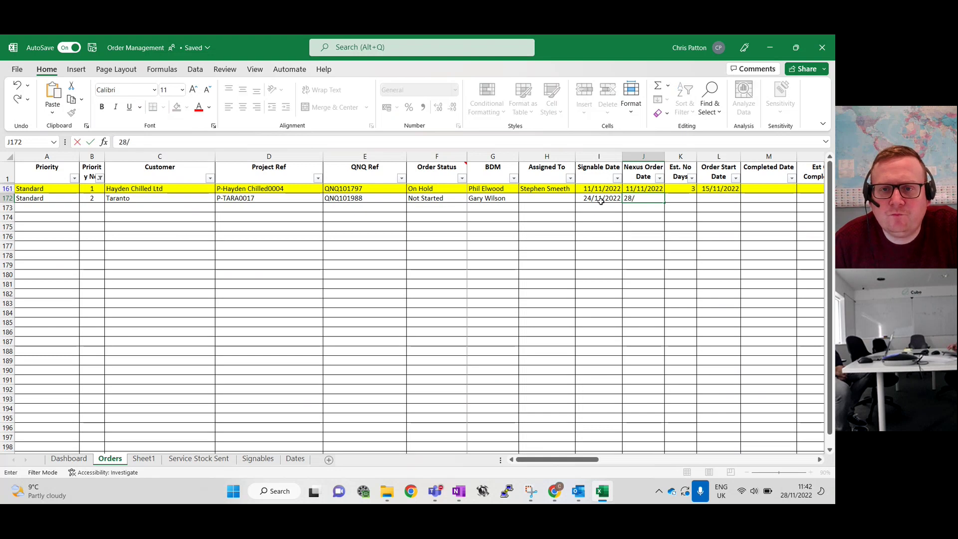
type("11/2")
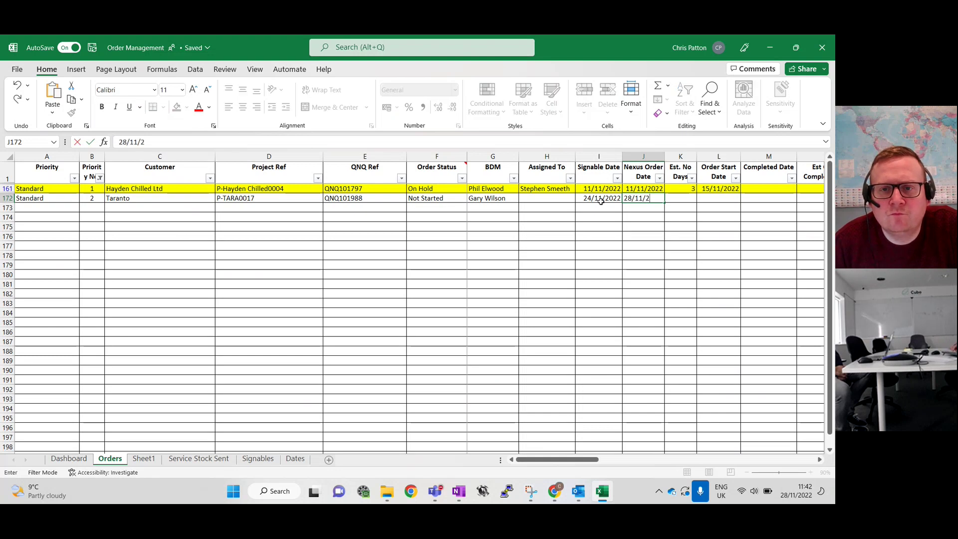
type("022")
key("Tab")
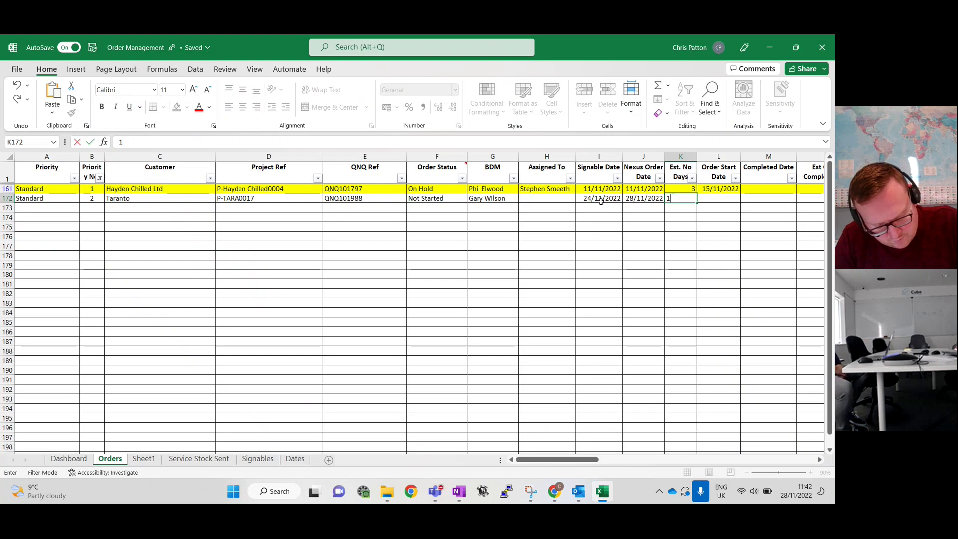
Confirm 1 estimated day in K172 and move past the blank date columns to the vehicles cell
key("Tab")
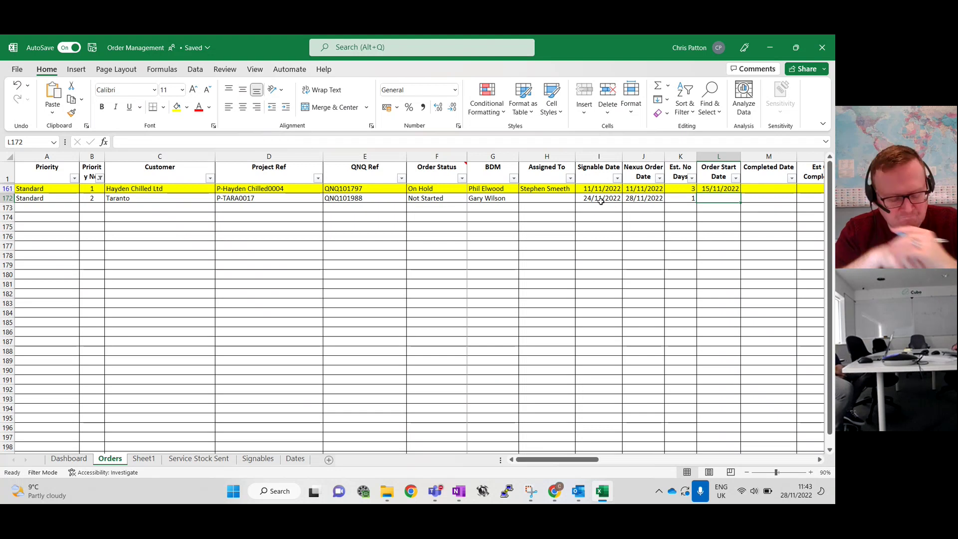
key("Right")
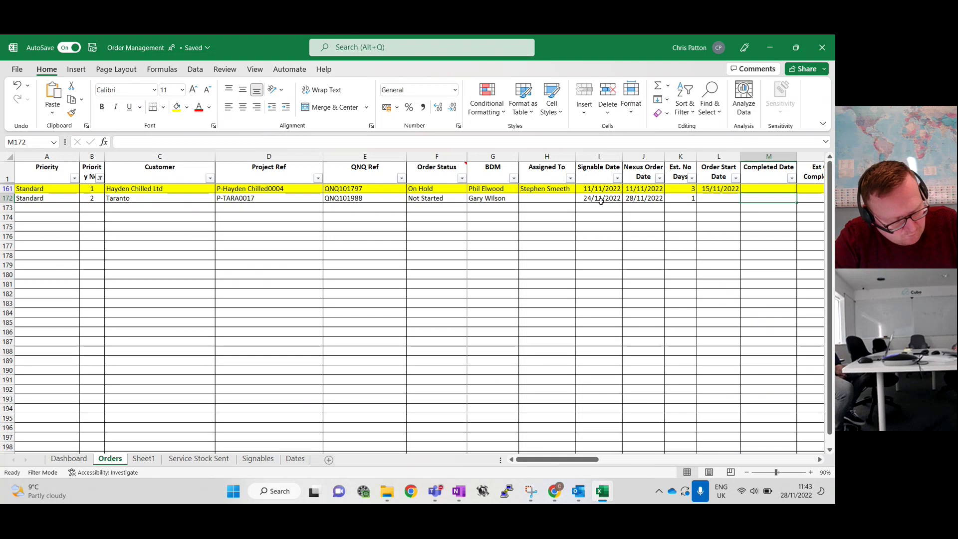
key("Right")
key("Left")
key("Left")
key("Left")
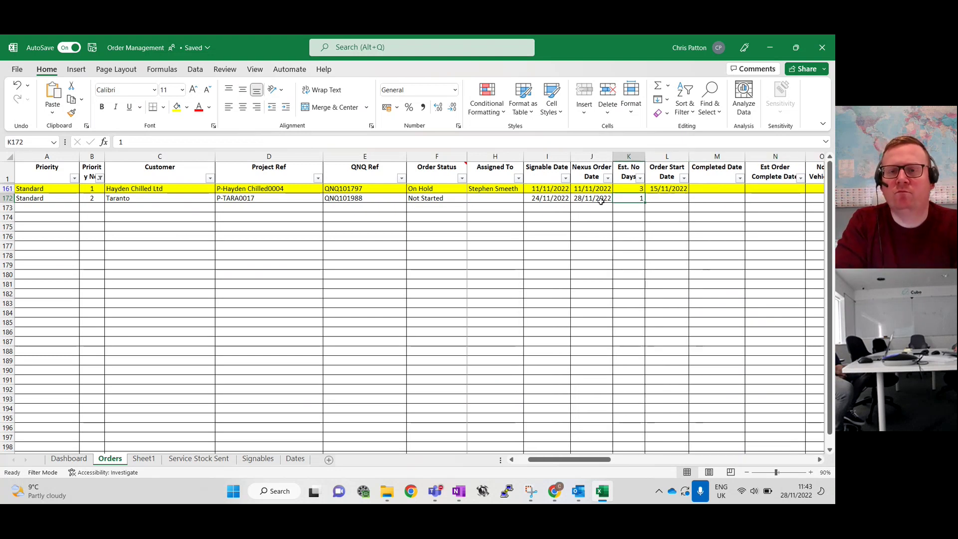
key("Right")
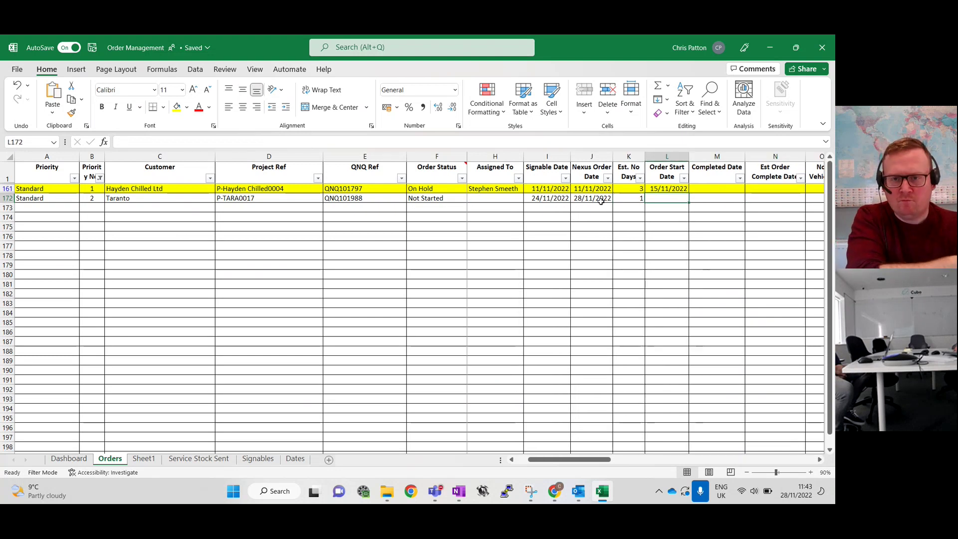
key("Right")
key("Right")
key("Right")
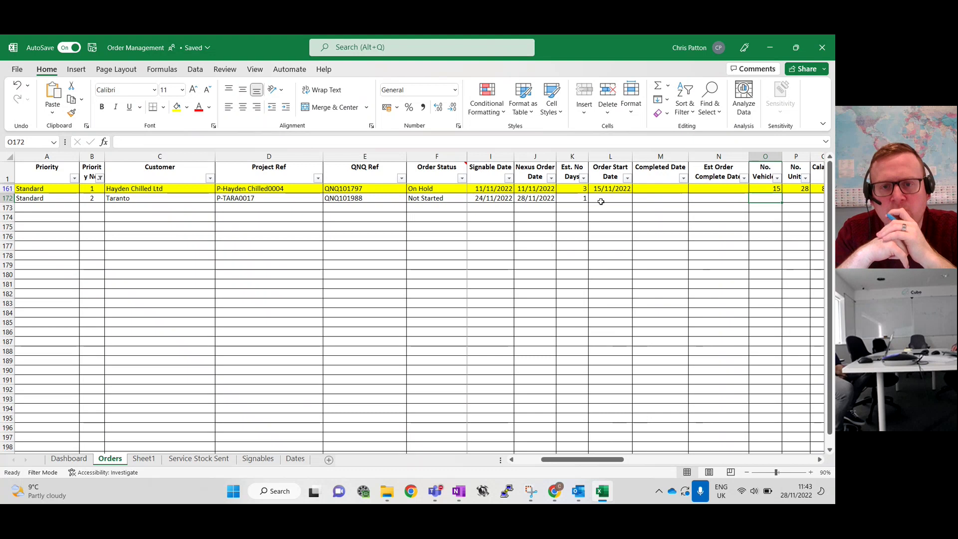
Enter 3 vehicles, 3 units and 3 Calamp in row 172, then type 0 for Sq
type("3")
key("Right")
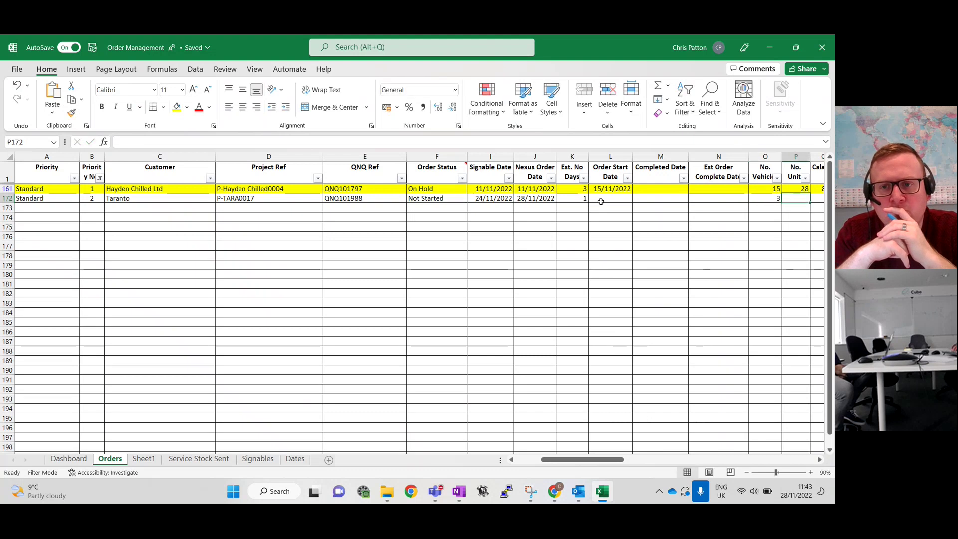
type("3")
key("Right")
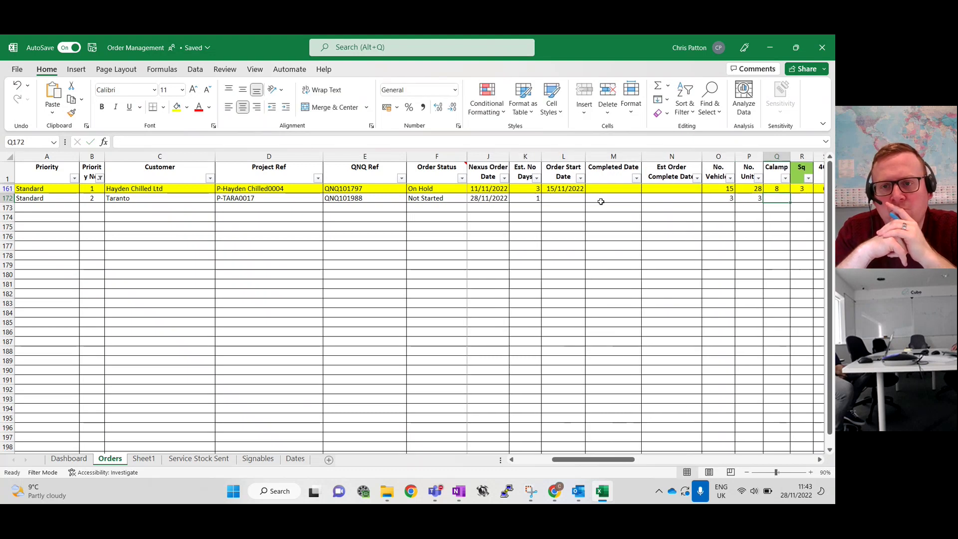
type("3")
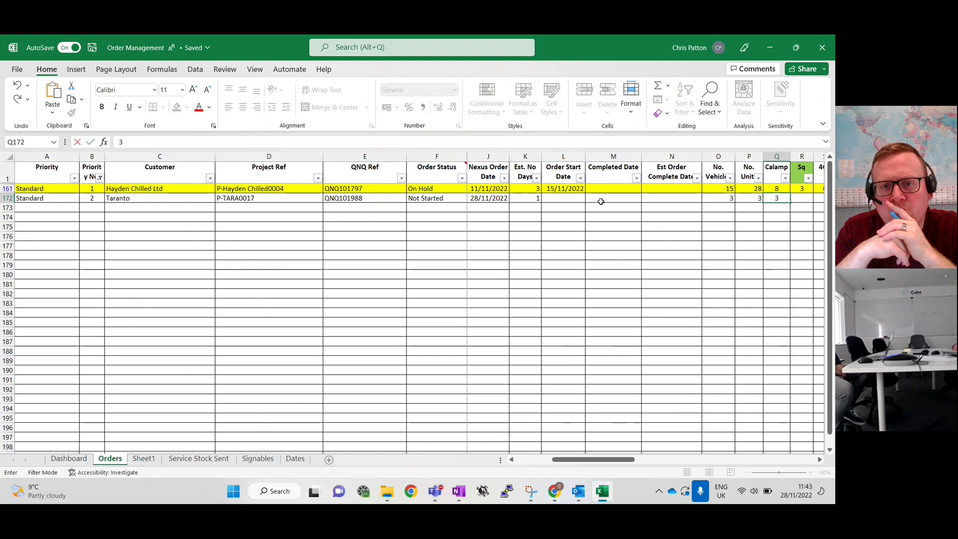
key("Right")
type("0")
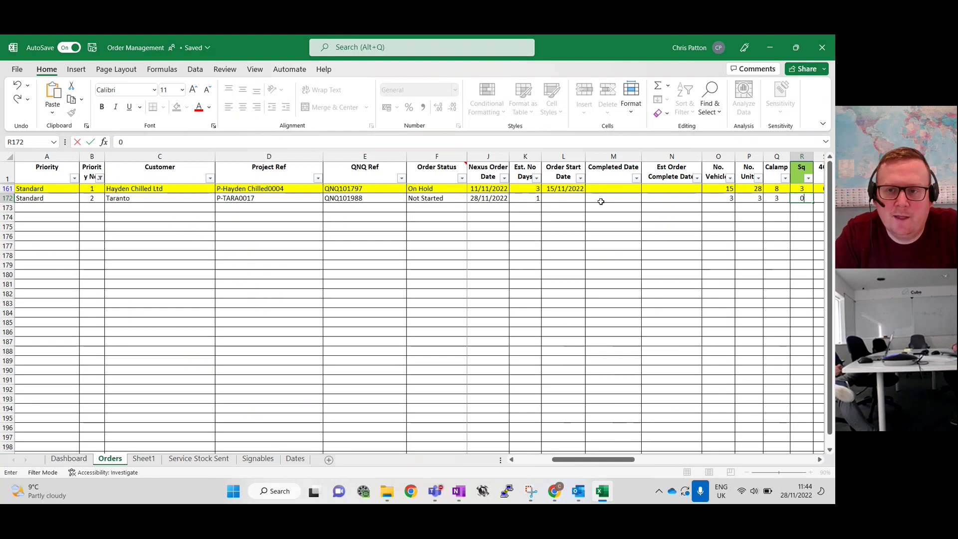
Enter 0 for Sq, 4Ch, 8Ch, DigiDL and RDL in row 172
key("Tab")
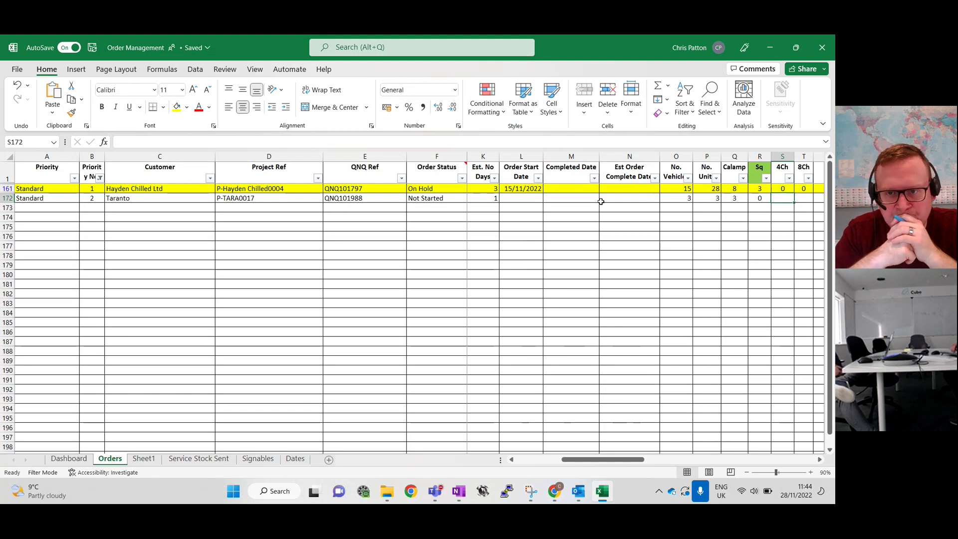
type("0")
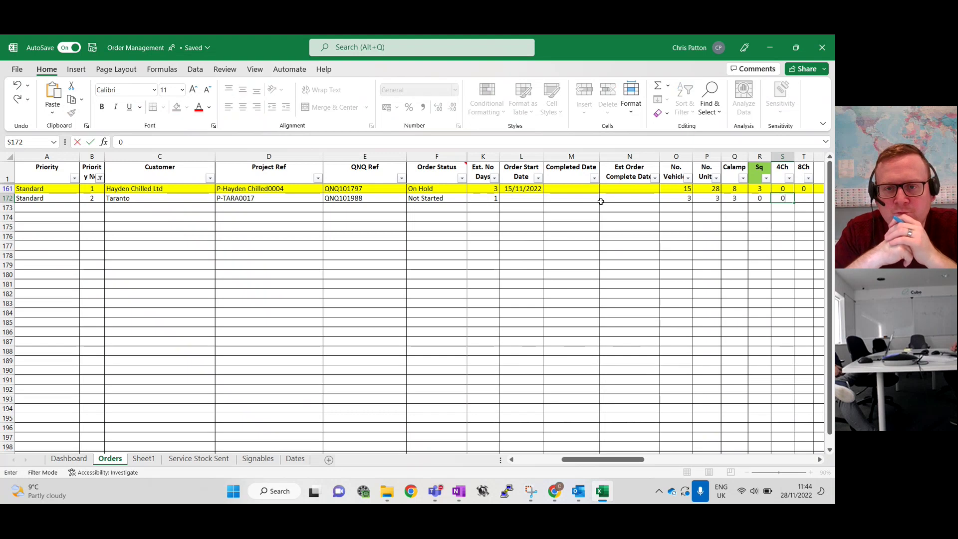
key("Tab")
type("0")
key("Tab")
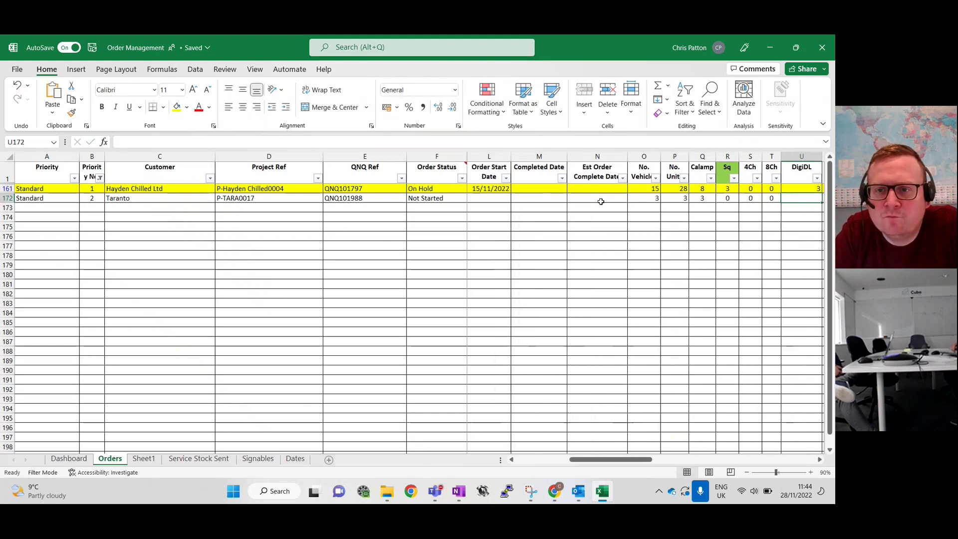
type("0")
key("Tab")
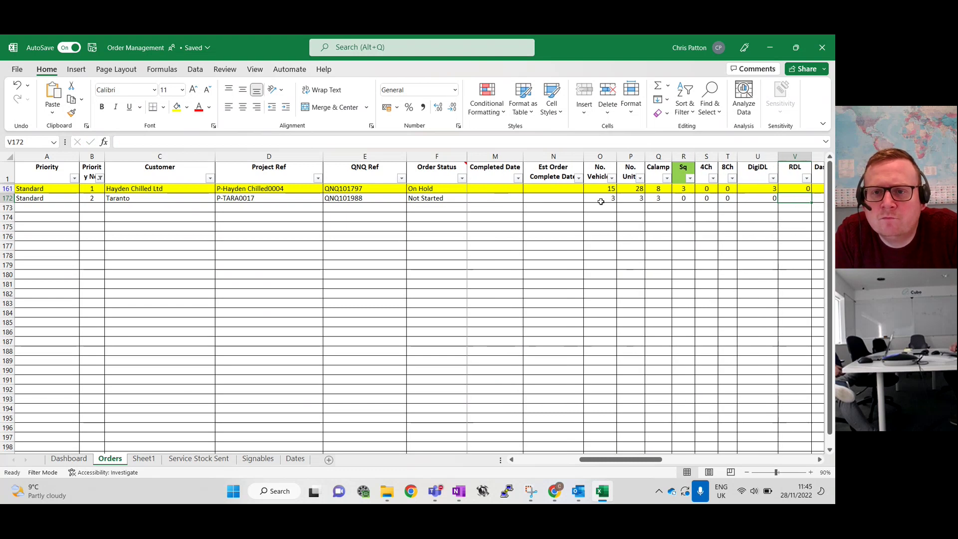
type("0")
key("Tab")
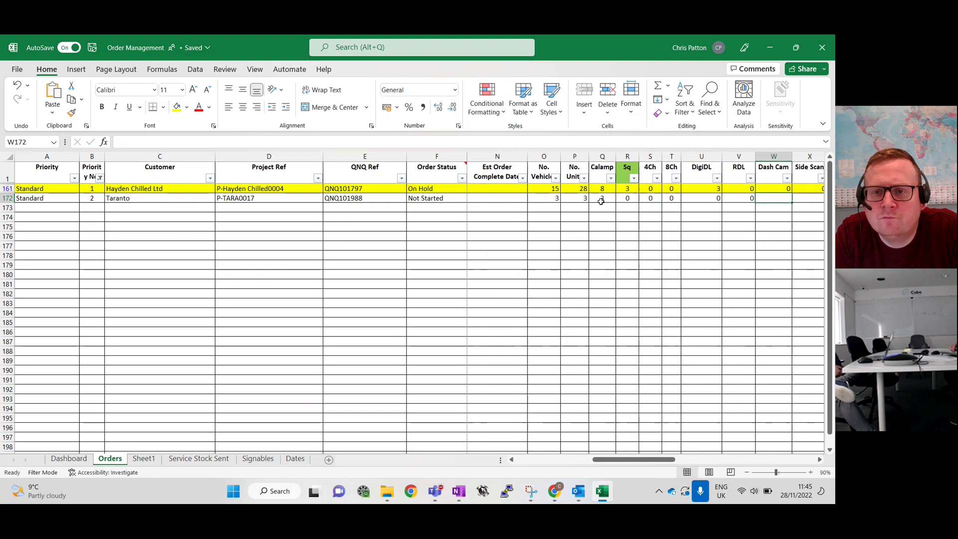
Enter 0 for Dash Cam, Side Scan and Novacom, leaving Notes blank, and move back along the row
type("0")
key("Tab")
type("0")
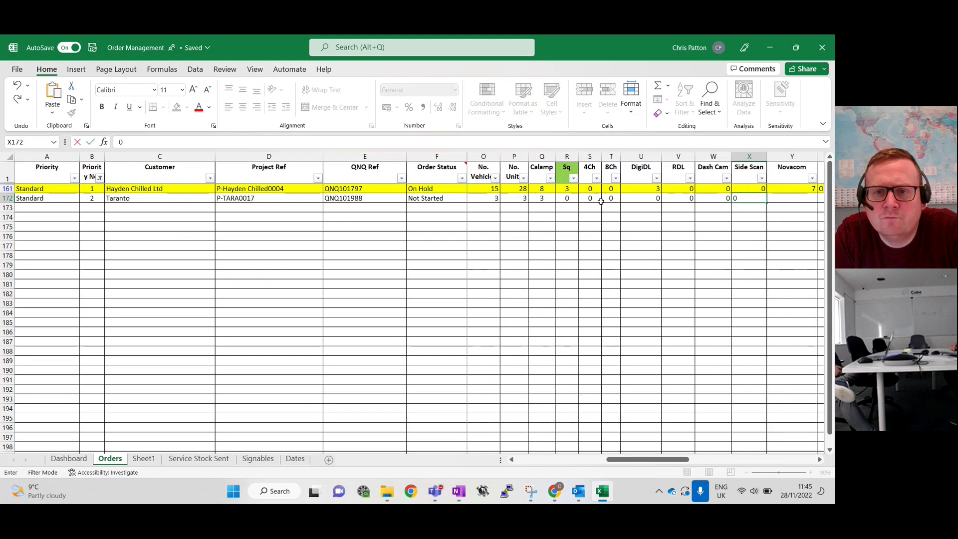
key("Tab")
type("0")
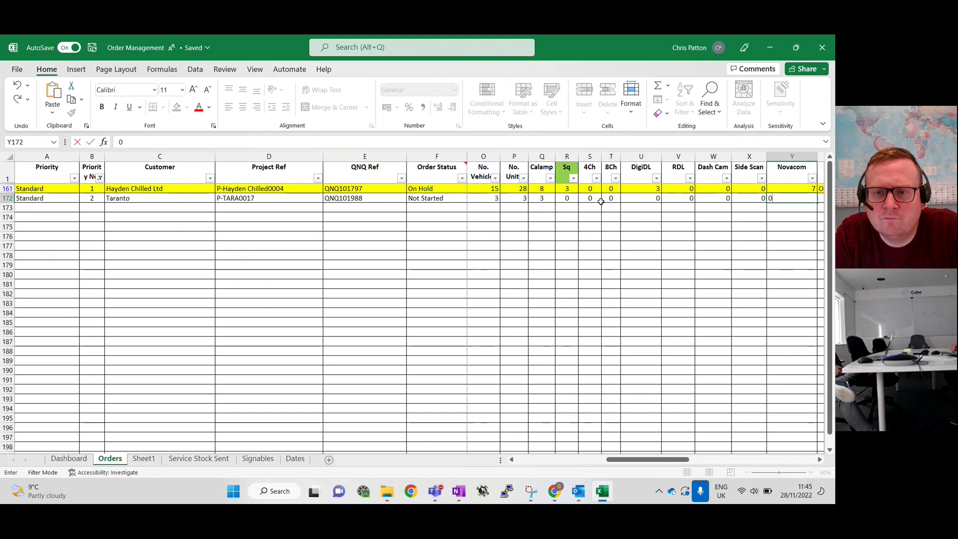
key("Tab")
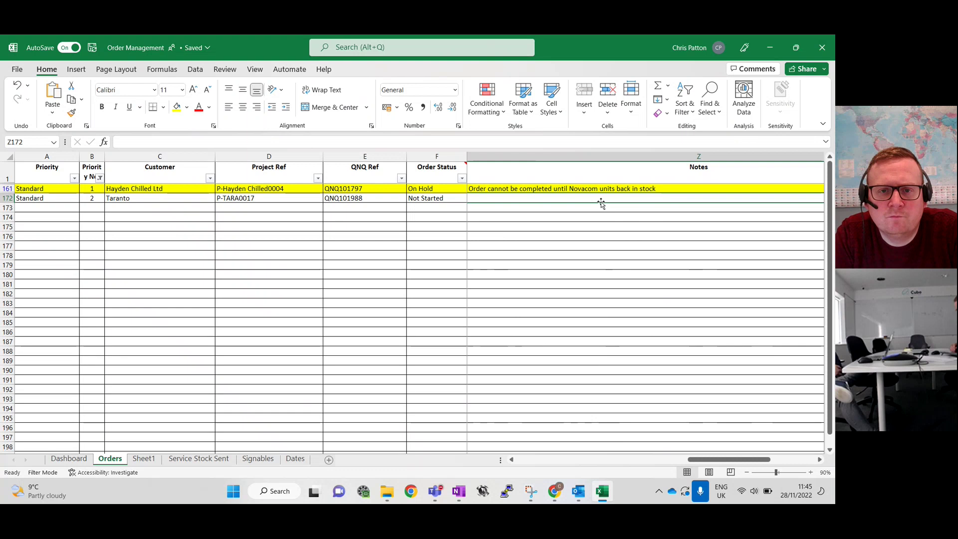
key("Left")
key("Left")
key("Left")
key("Left")
key("Left")
key("Left")
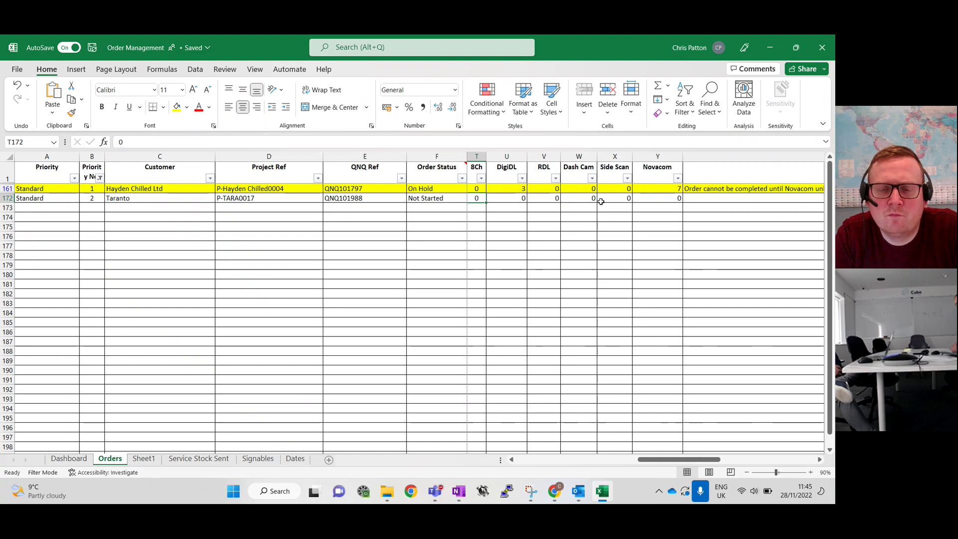
key("Left")
key("Left")
key("Left")
key("Left")
key("Left")
key("Left")
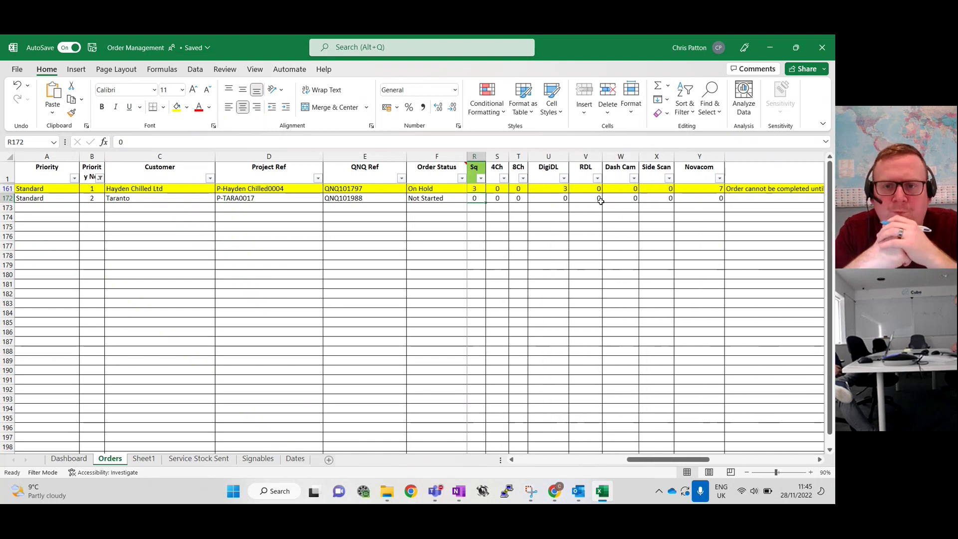
key("Left")
key("Left")
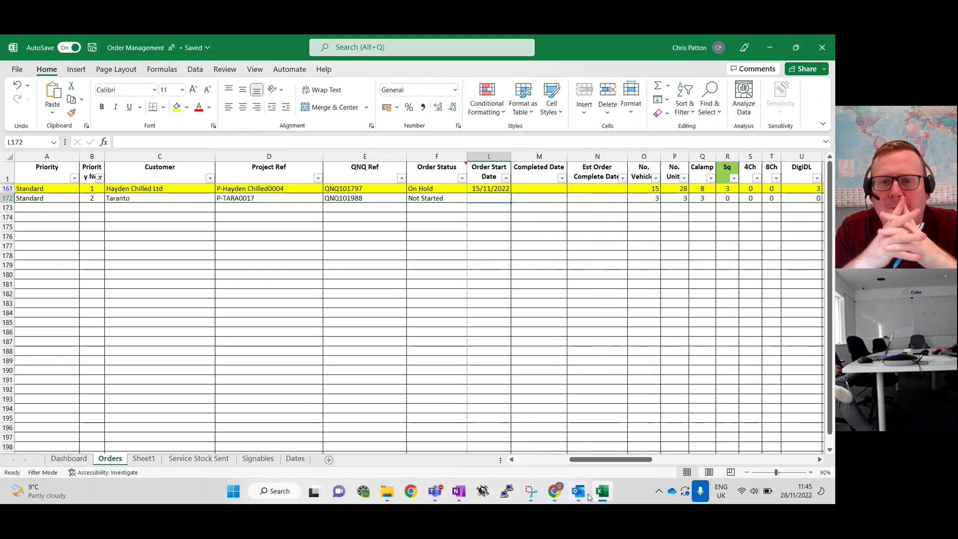
Check the signed order PDF against P-TARA0017's Nexus listing with Calamp Trailer jobs TARA0051–TARA0053
left_click(555, 492)
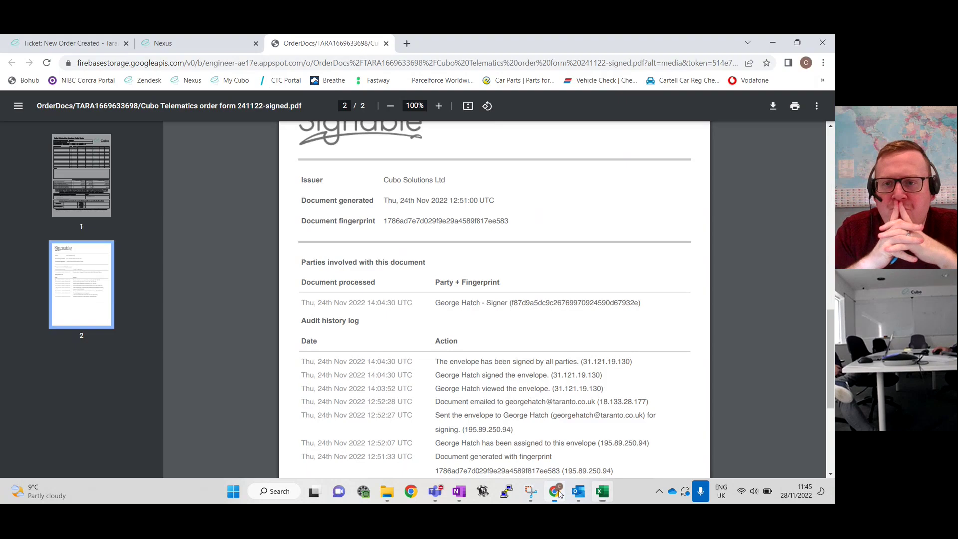
left_click(199, 41)
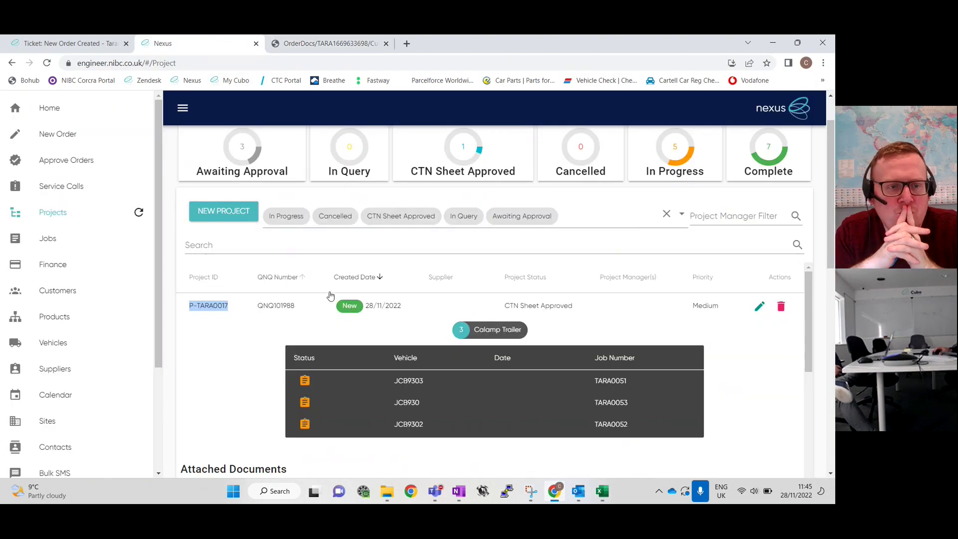
left_click(283, 39)
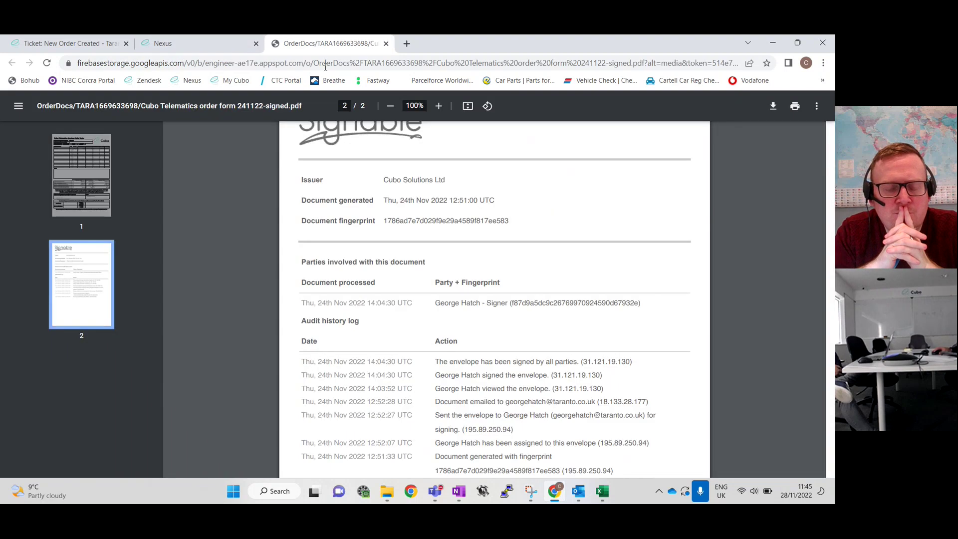
scroll(389, 300, "up", 15)
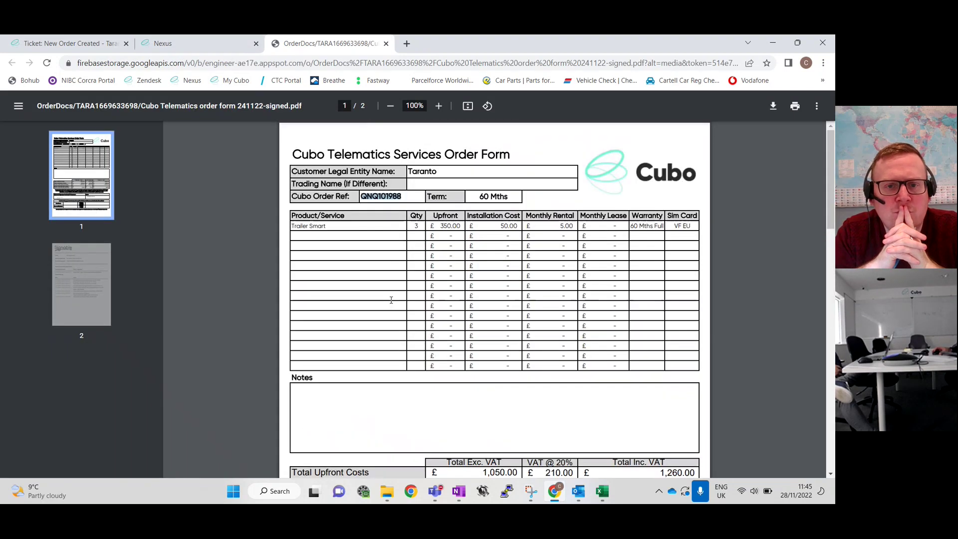
left_click(176, 39)
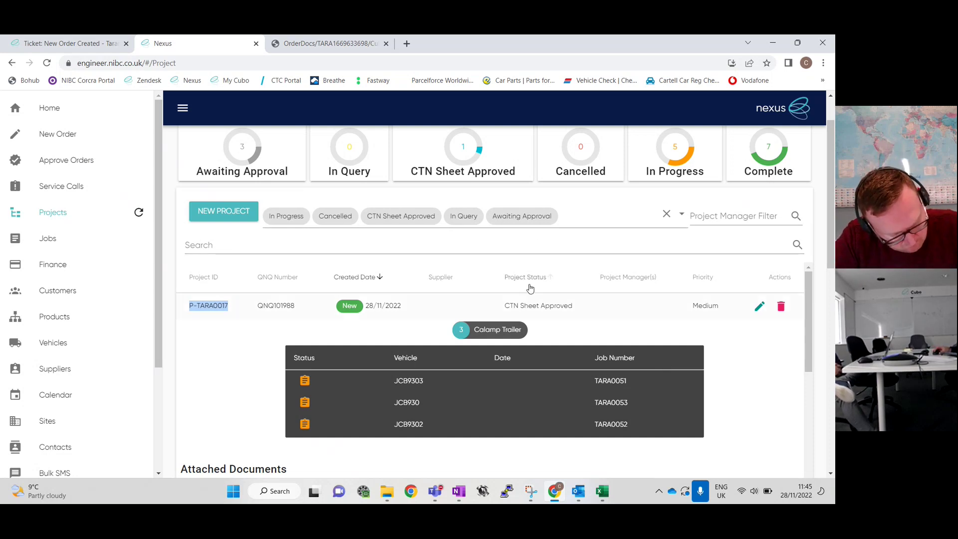
Check the customer's signature on the signed order form
left_click(327, 43)
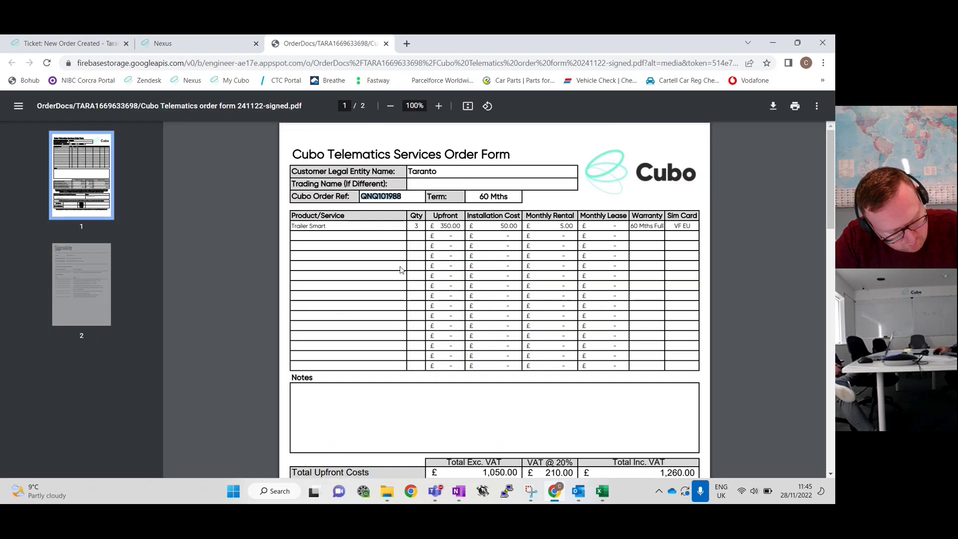
scroll(442, 278, "down", 8)
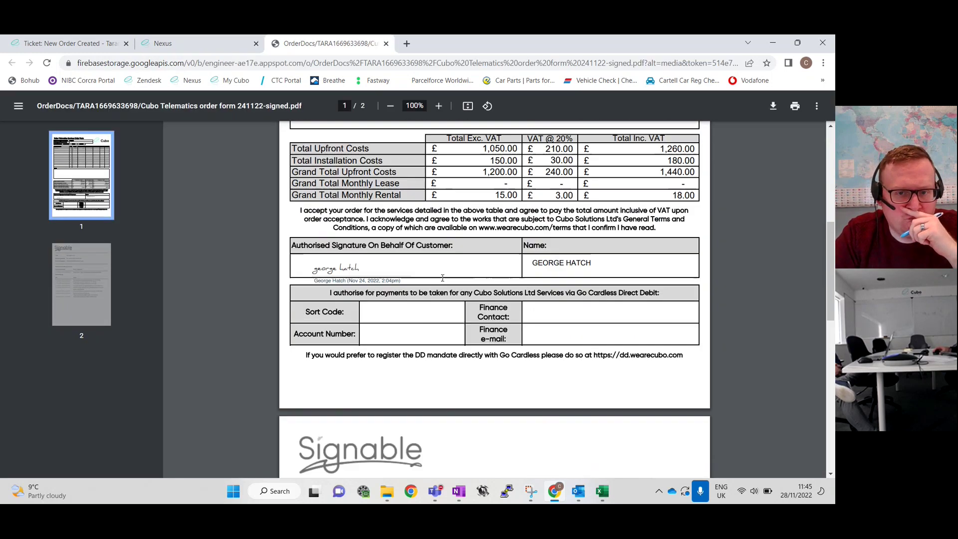
left_click_drag(309, 207, 361, 211)
left_click(393, 210)
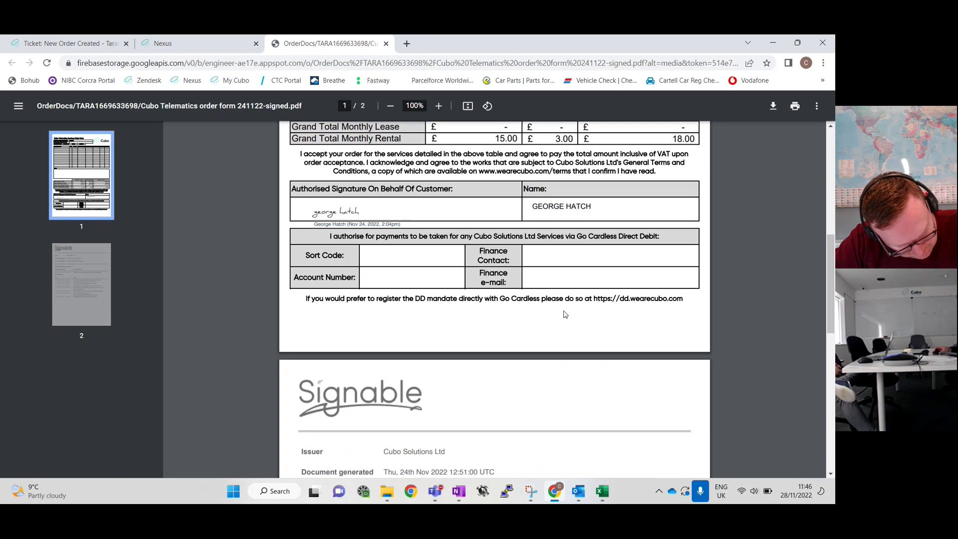
Review the form's totals, then view P-TARA0017's attached order form PDF and GP Sheet241122.xlsx in Nexus
scroll(564, 311, "up", 5)
scroll(564, 312, "up", 2)
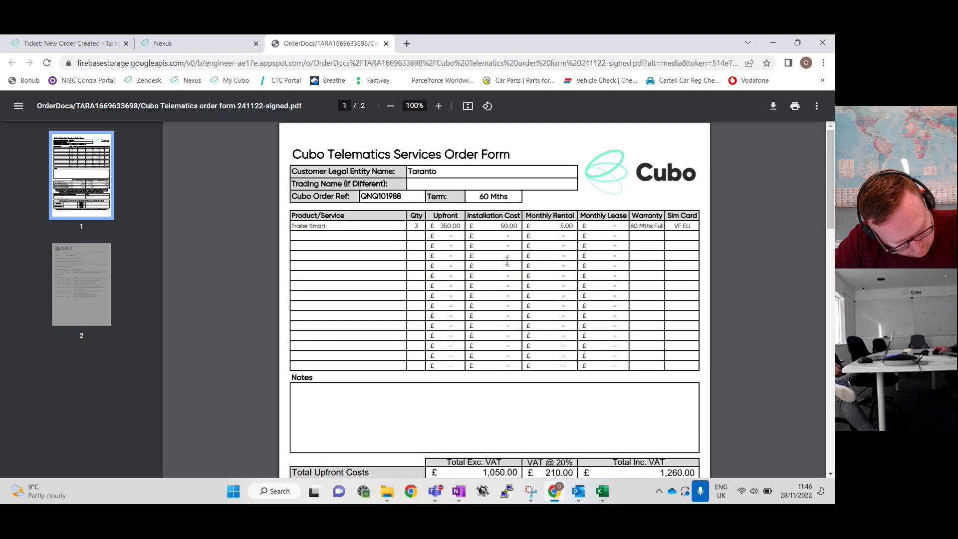
scroll(554, 379, "down", 4)
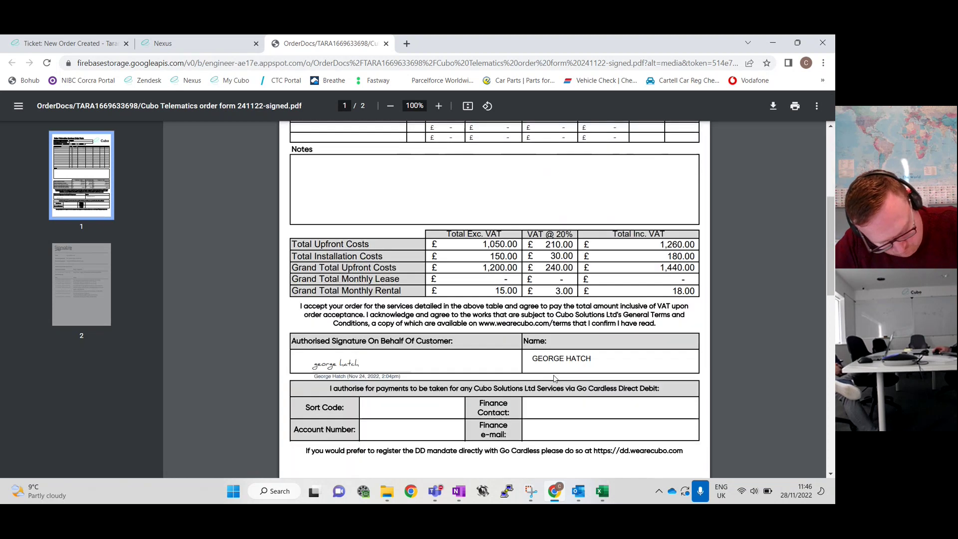
scroll(553, 378, "down", 1)
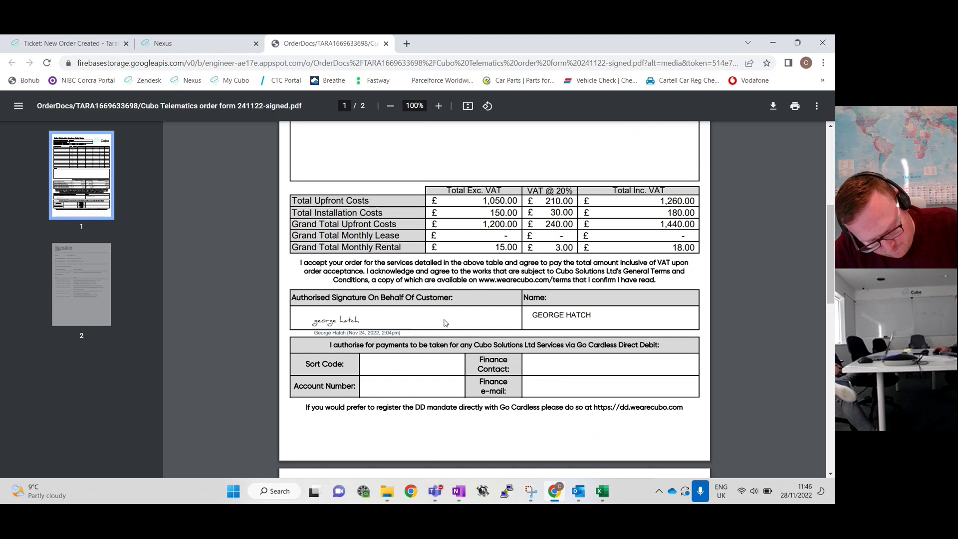
scroll(447, 323, "up", 5)
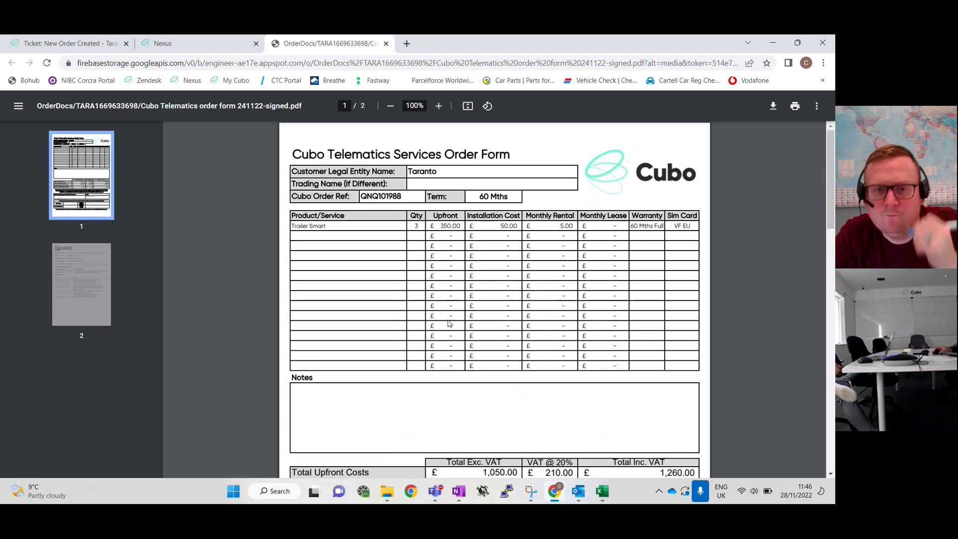
scroll(448, 323, "down", 3)
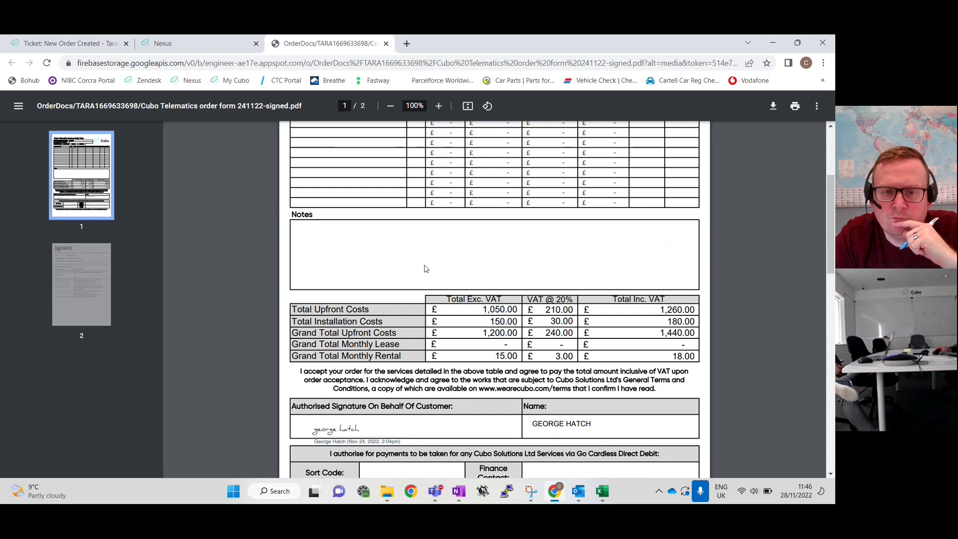
scroll(424, 269, "down", 6)
scroll(424, 269, "up", 5)
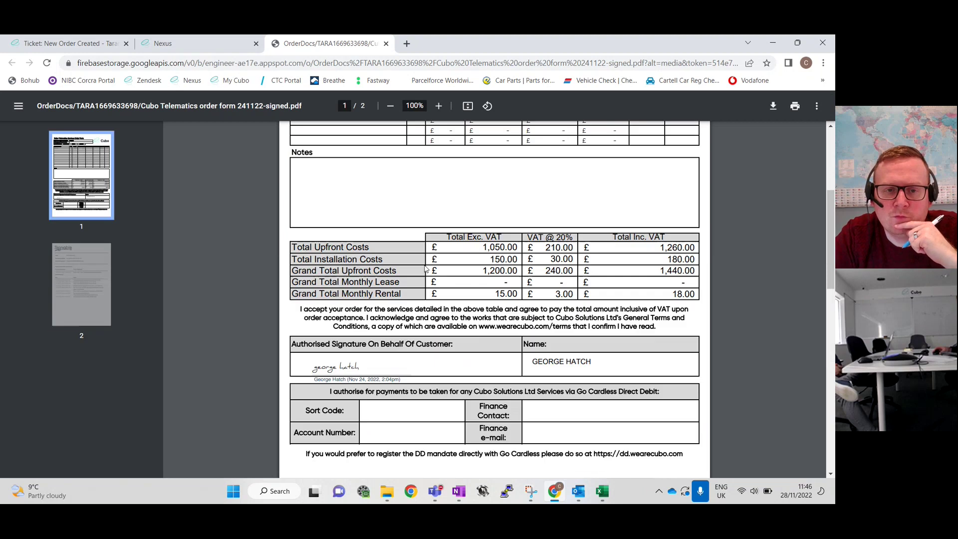
left_click(193, 39)
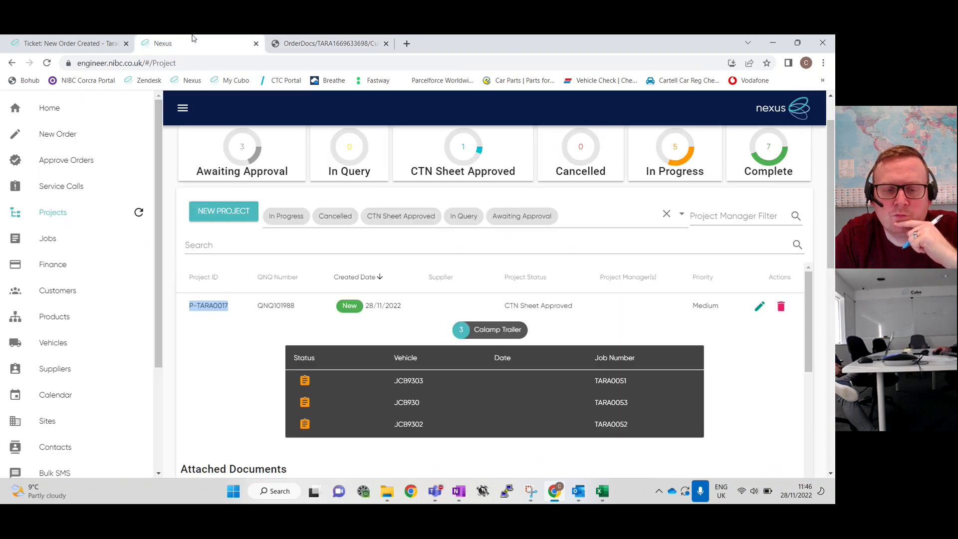
scroll(462, 339, "down", 2)
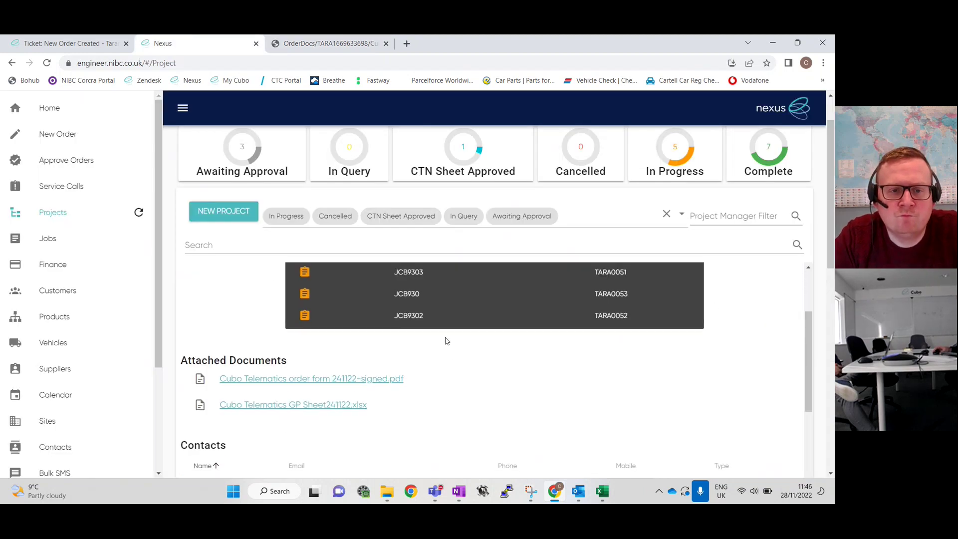
Submit ticket #57079 as New with its subject ending in P-TARA0017
scroll(463, 338, "up", 2)
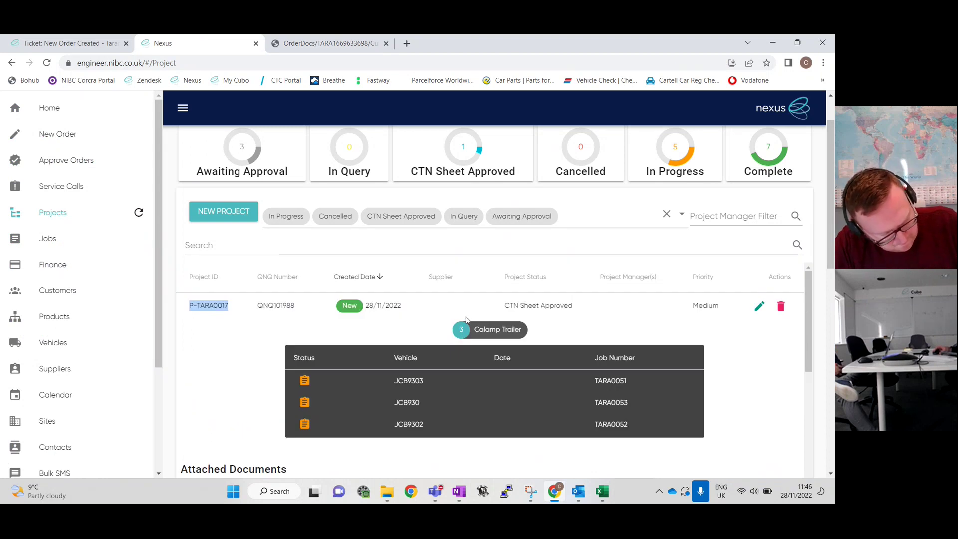
left_click(58, 40)
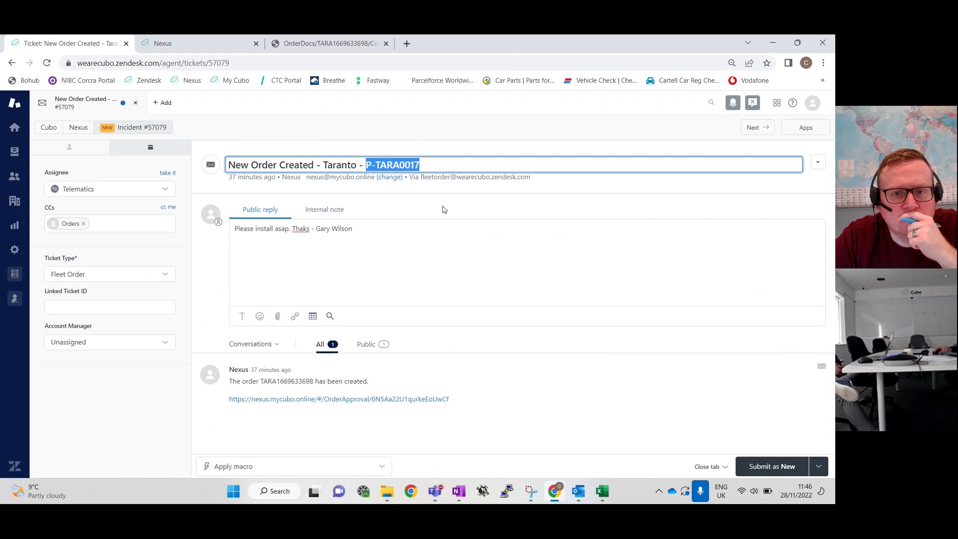
left_click(425, 164)
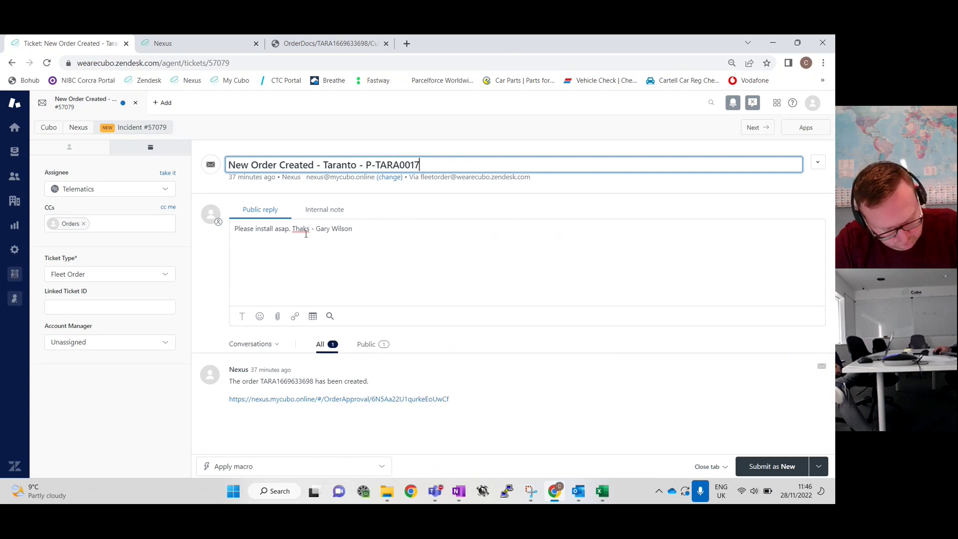
left_click(748, 471)
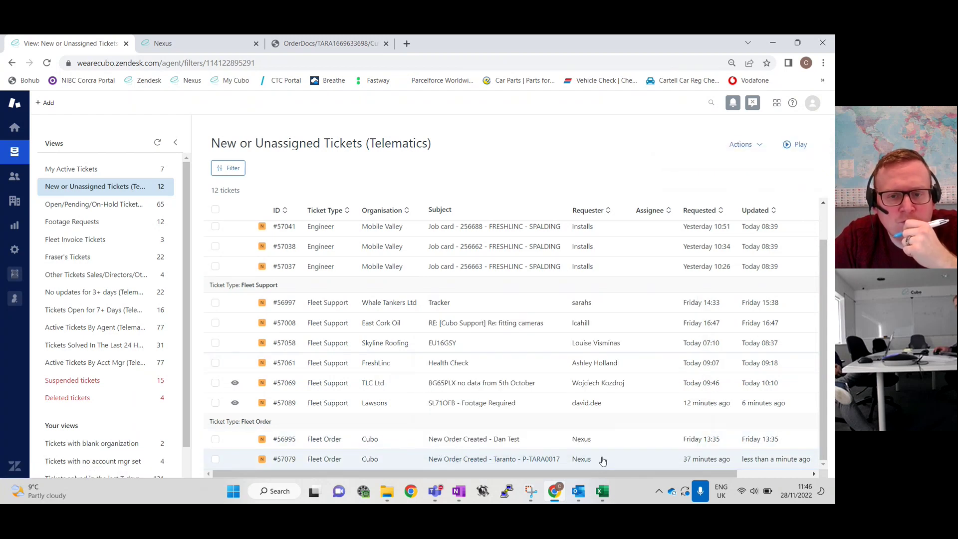
mouse_move(545, 461)
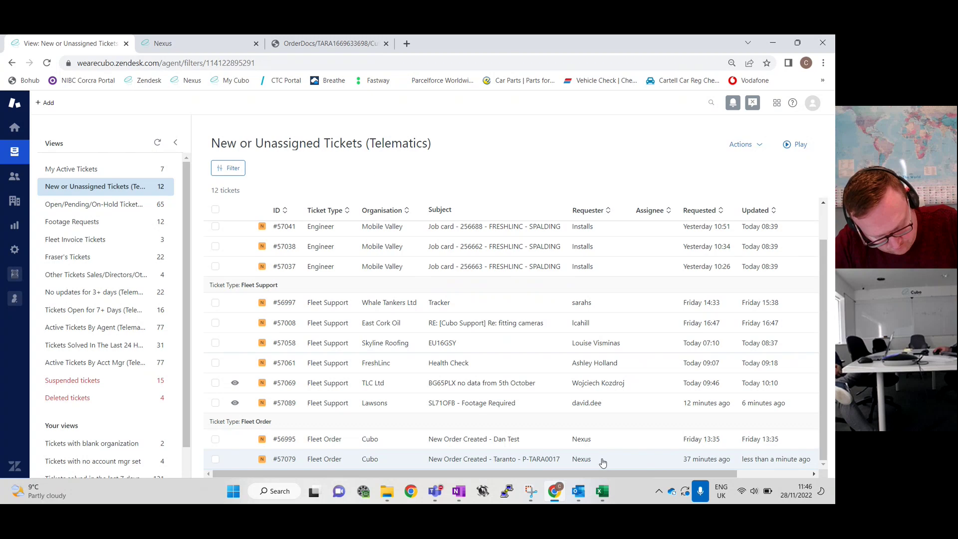
Assign ticket #57079 to a Telematics agent and submit it as New
left_click(563, 461)
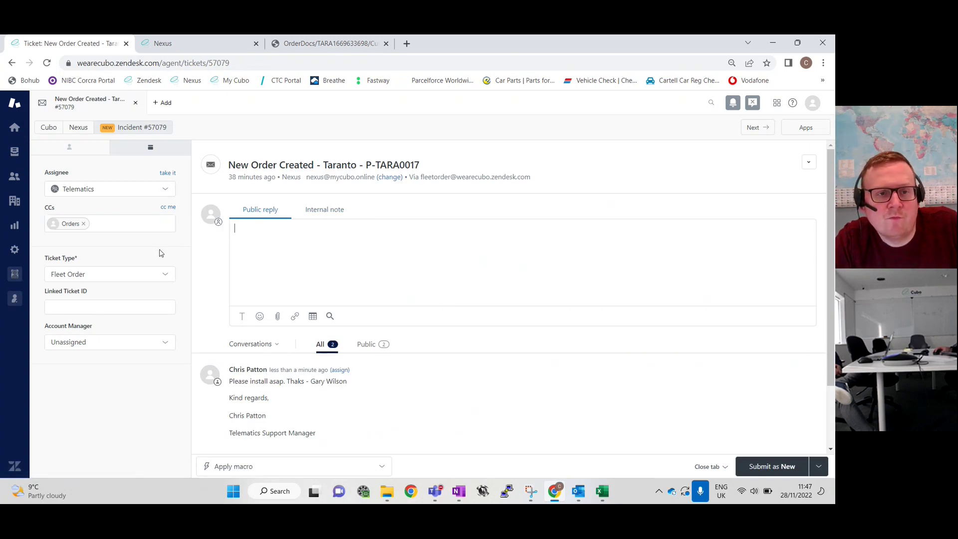
left_click(166, 188)
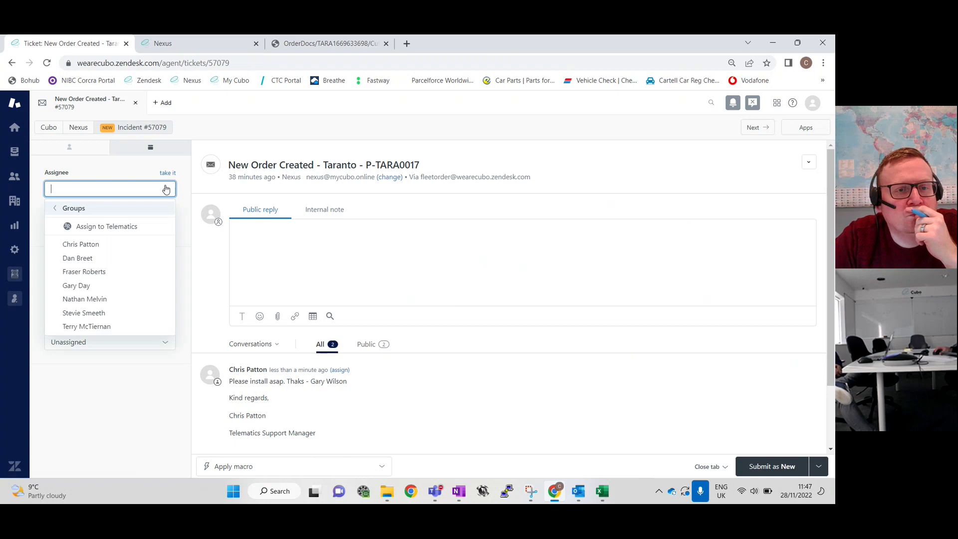
left_click(83, 314)
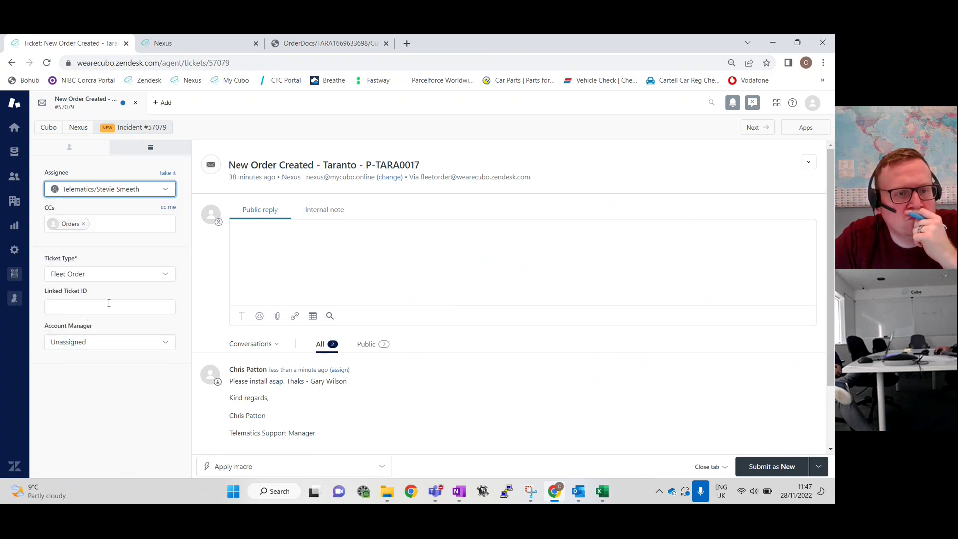
left_click(746, 466)
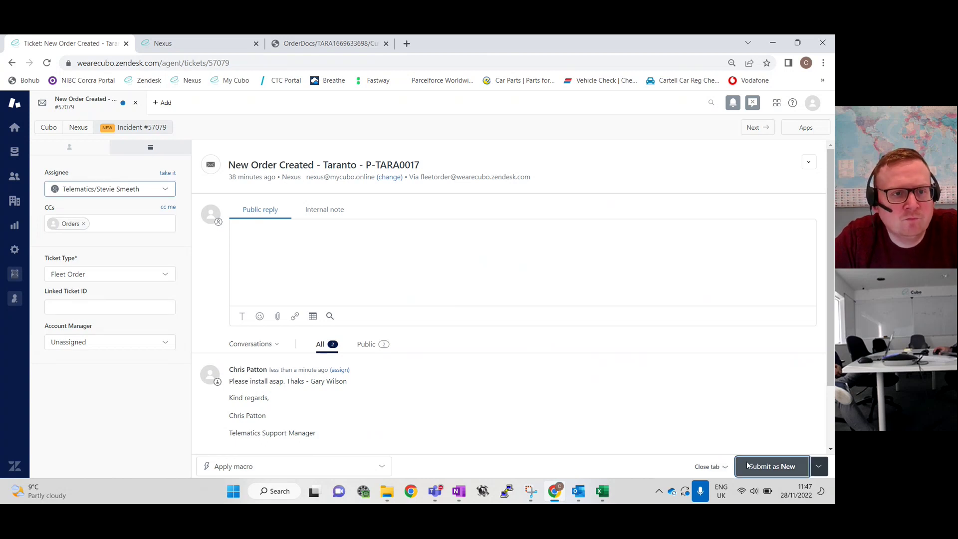
right_click(747, 464)
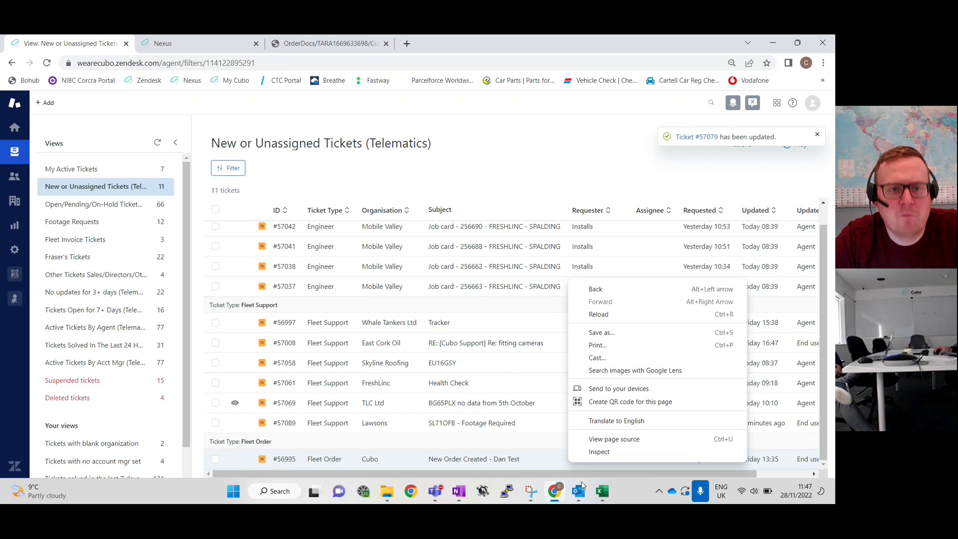
Enter 28/11/2022 as both Order Start Date and Est Order Complete Date for row 172
mouse_move(600, 492)
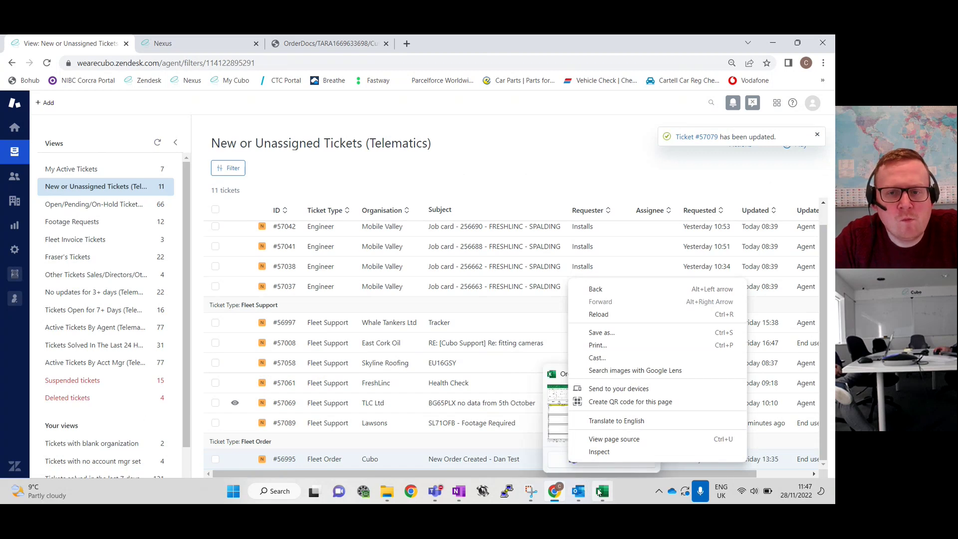
left_click(600, 493)
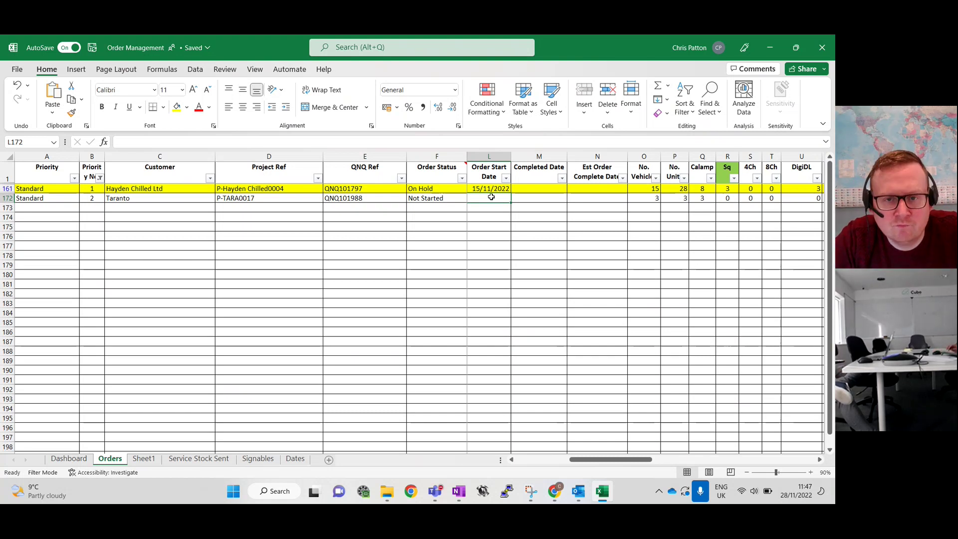
type("28/11")
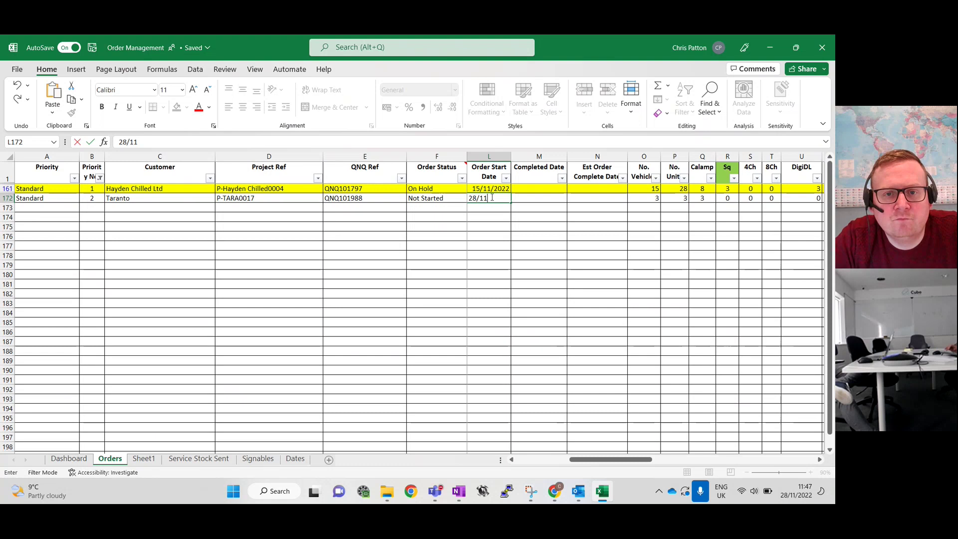
type("/2022")
key("Tab")
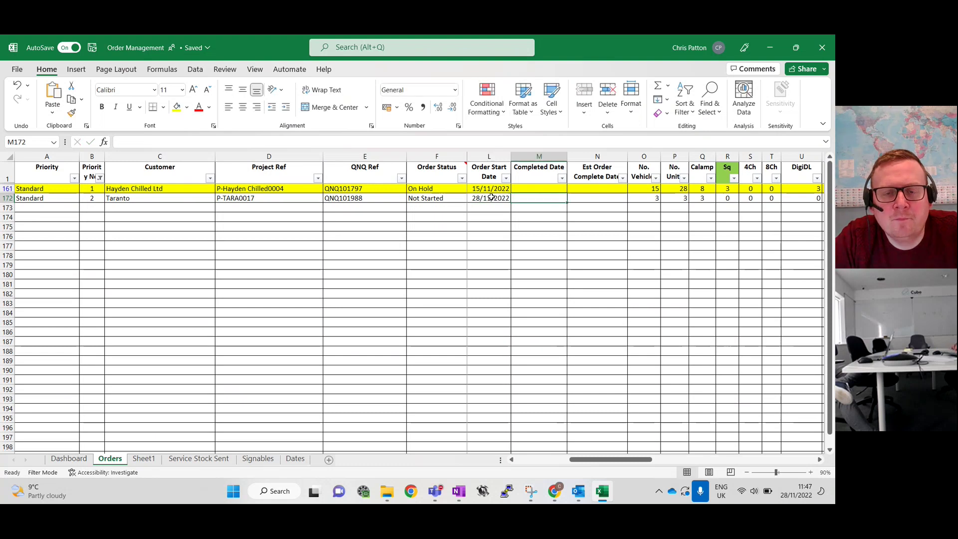
key("Tab")
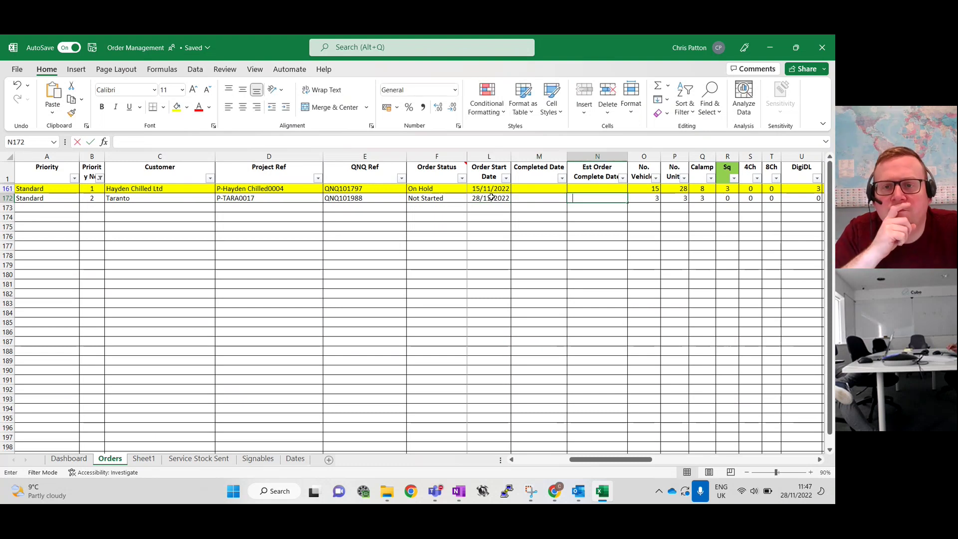
type("28/11")
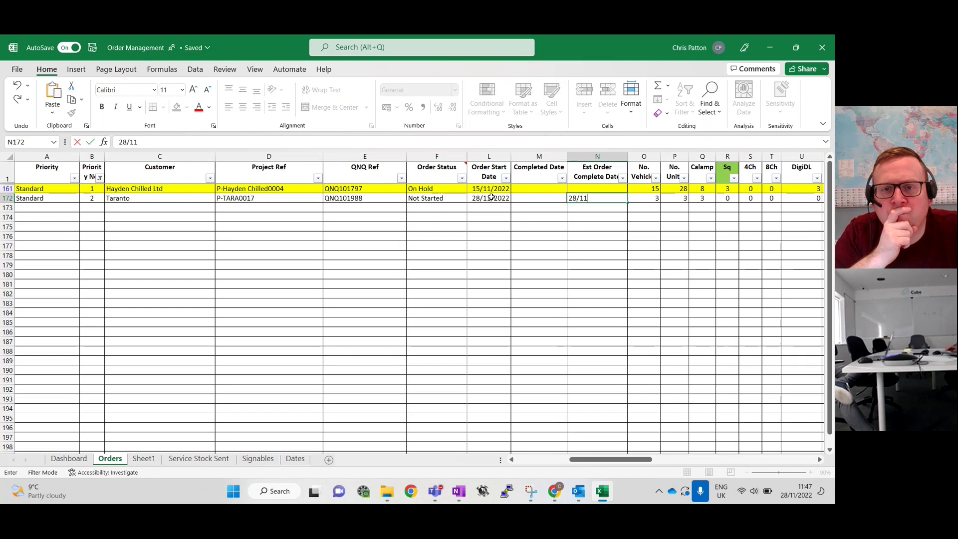
type("/2022")
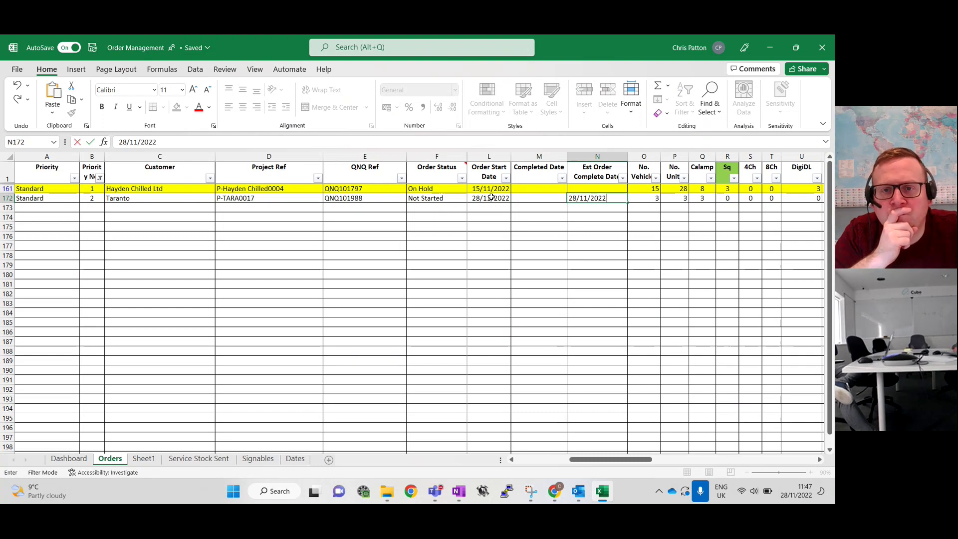
key("Left")
key("Left")
key("Left")
key("Left")
key("Left")
key("Left")
key("Left")
key("Left")
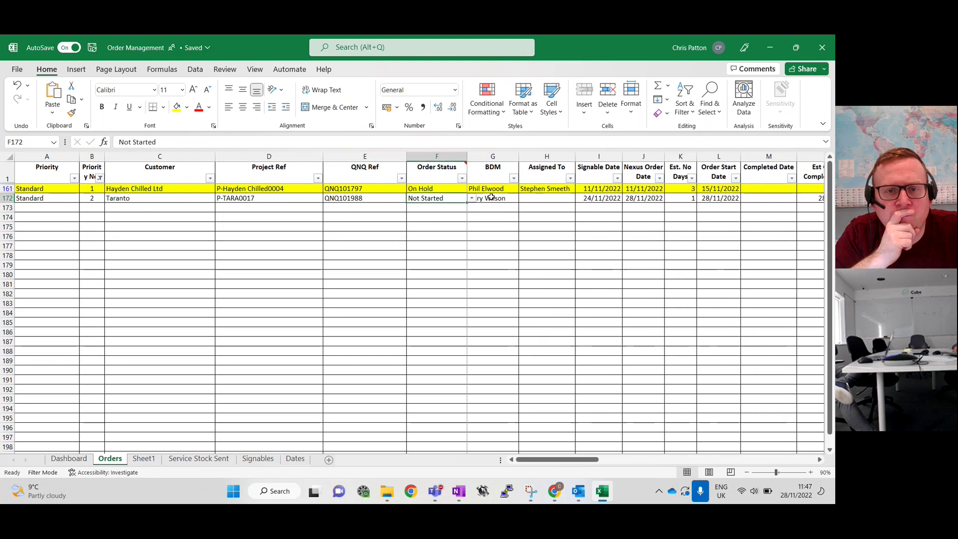
key("Left")
Fill in the Taranto row's Assigned To cell with the assigned agent's name
left_click(536, 196)
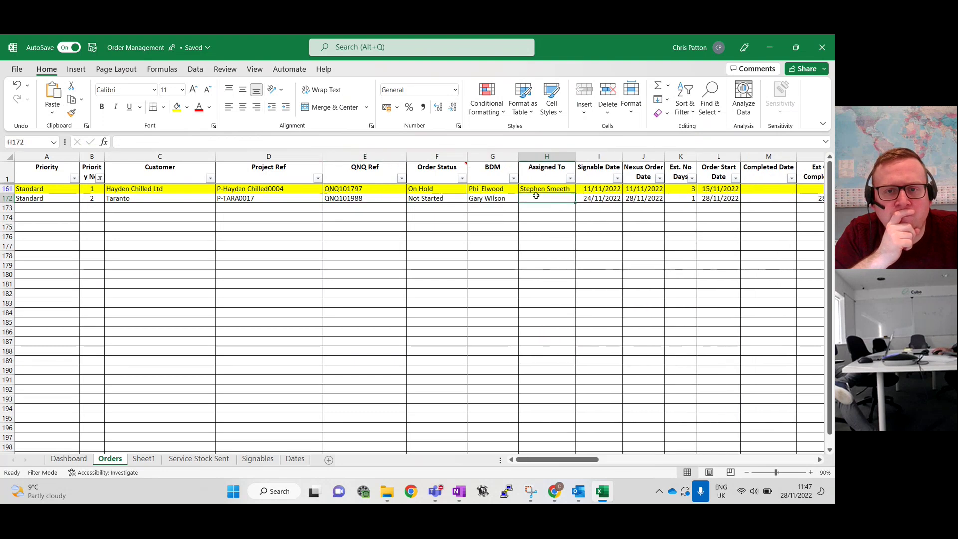
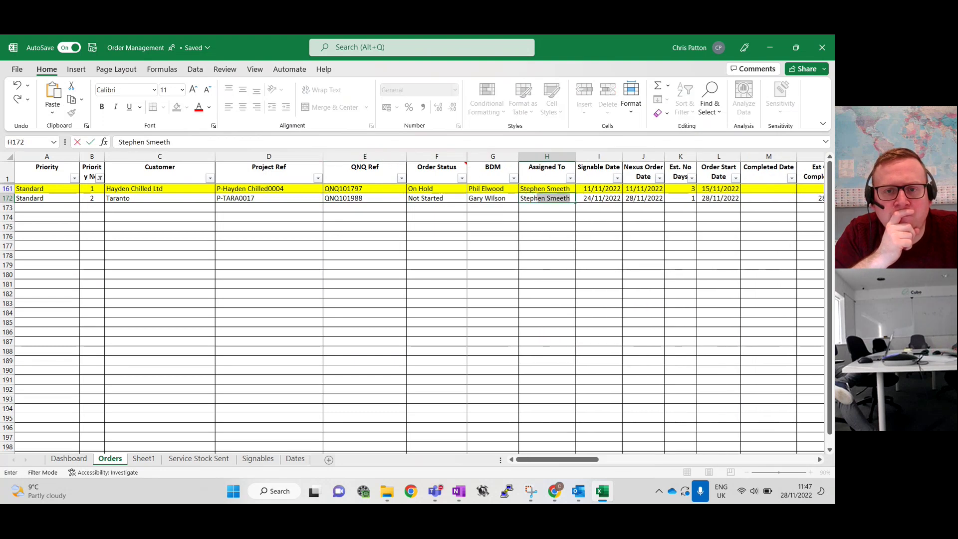
key("Return")
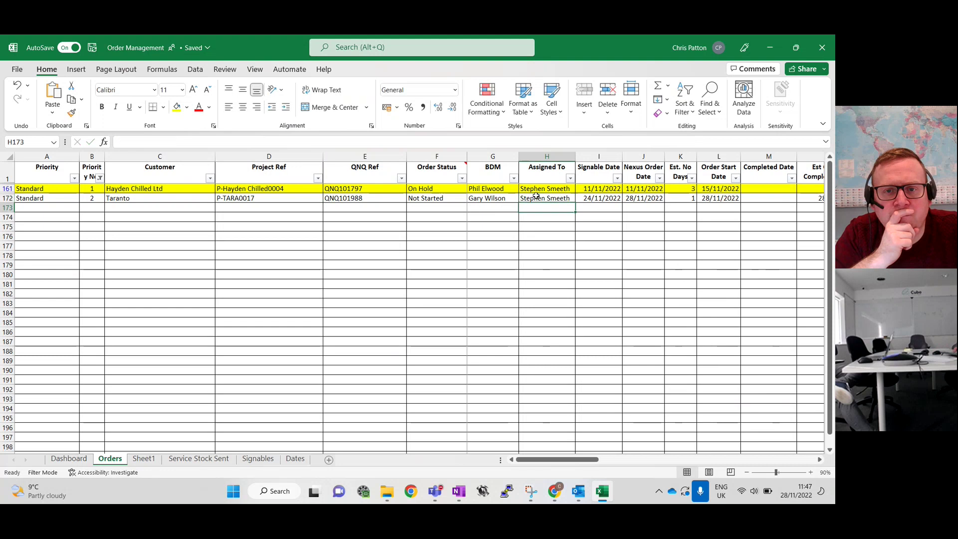
key("Up")
key("Left")
key("Left")
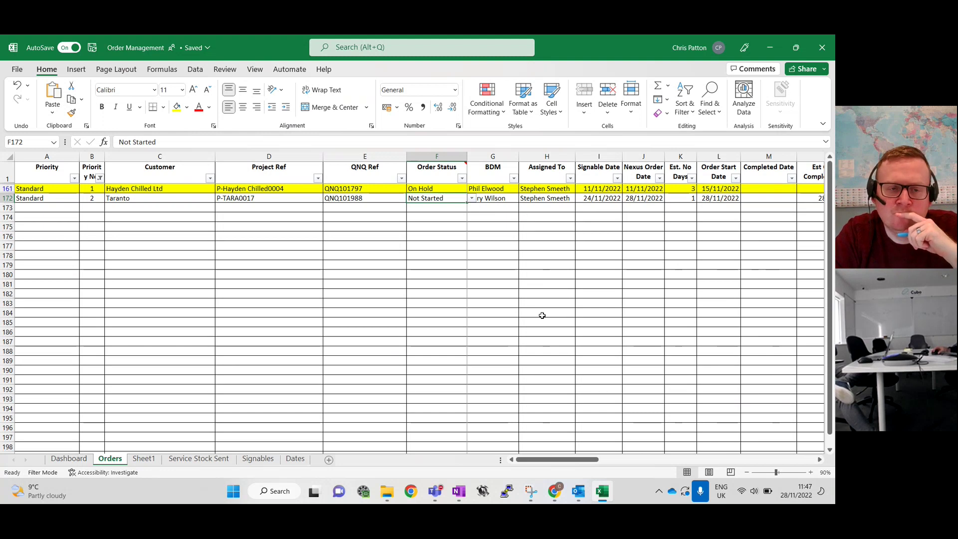
left_click(562, 494)
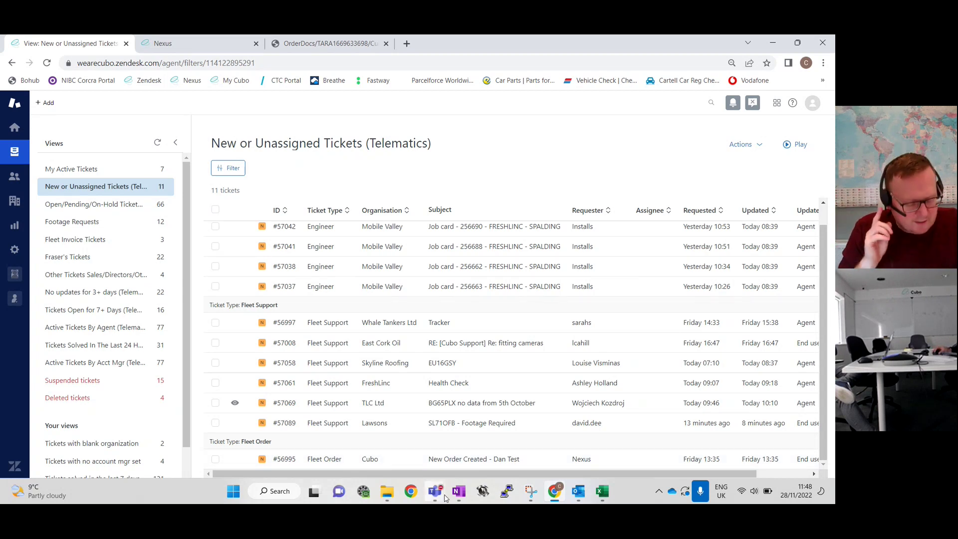
Open Fleet Order ticket #56995 from the unassigned Telematics view
mouse_move(446, 496)
mouse_move(549, 437)
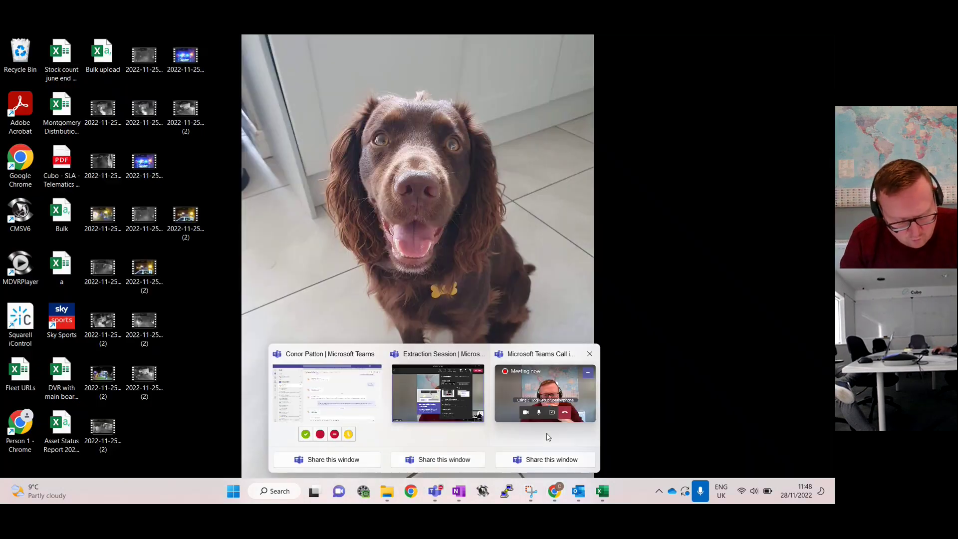
left_click(548, 437)
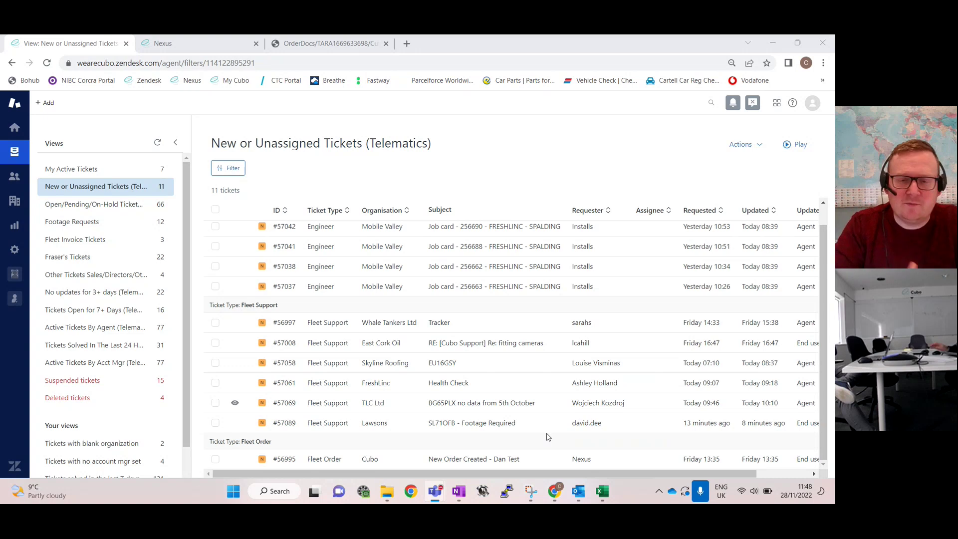
mouse_move(579, 494)
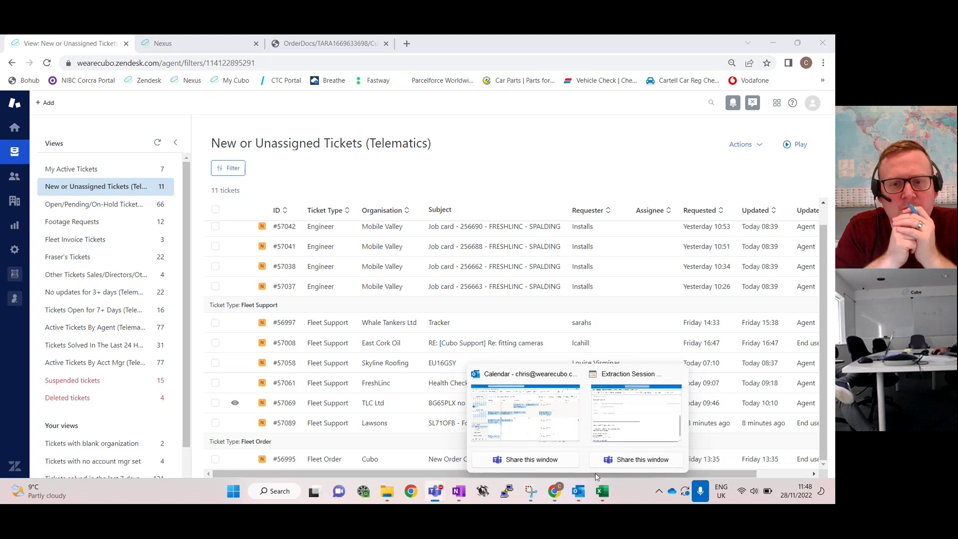
left_click(432, 460)
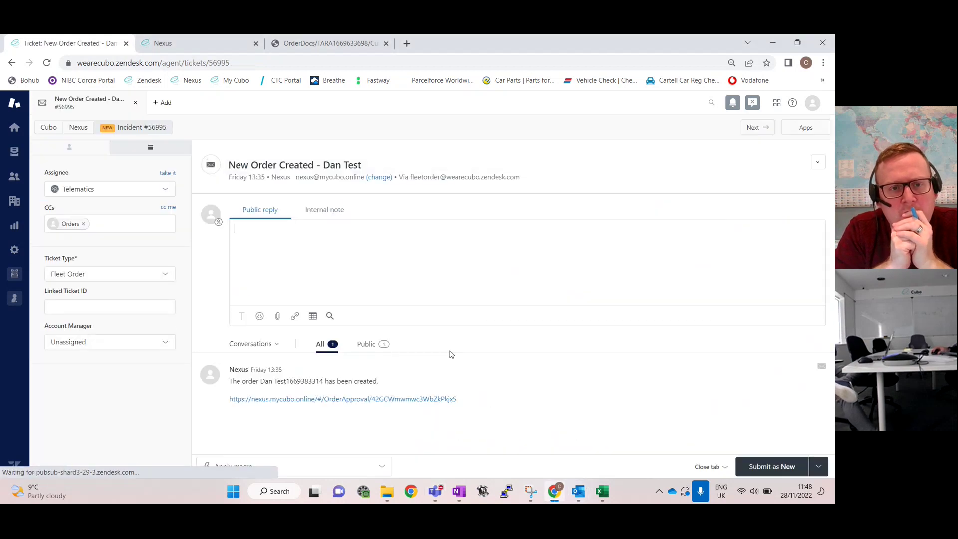
left_click(359, 235)
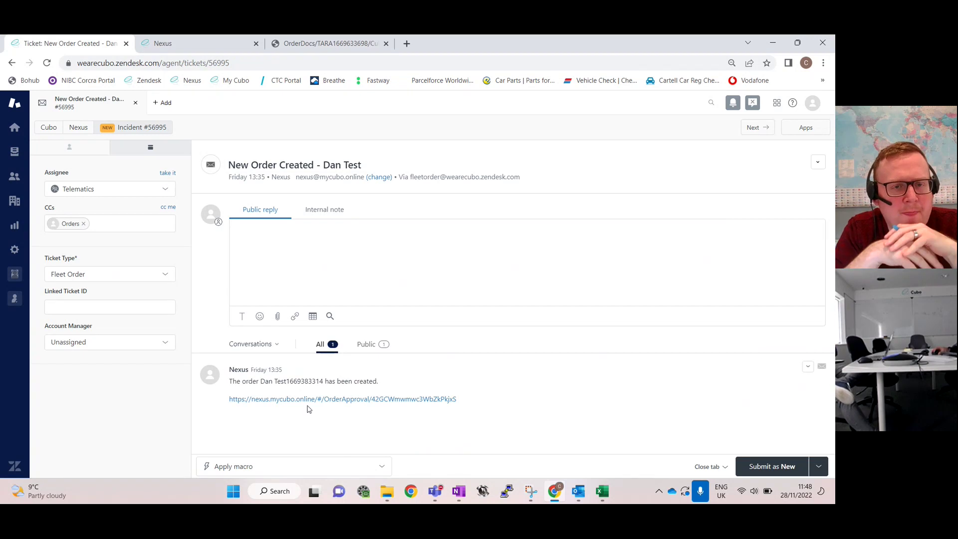
Under Approve Orders, open the newest two-vehicle test order and begin rejecting it
left_click(174, 44)
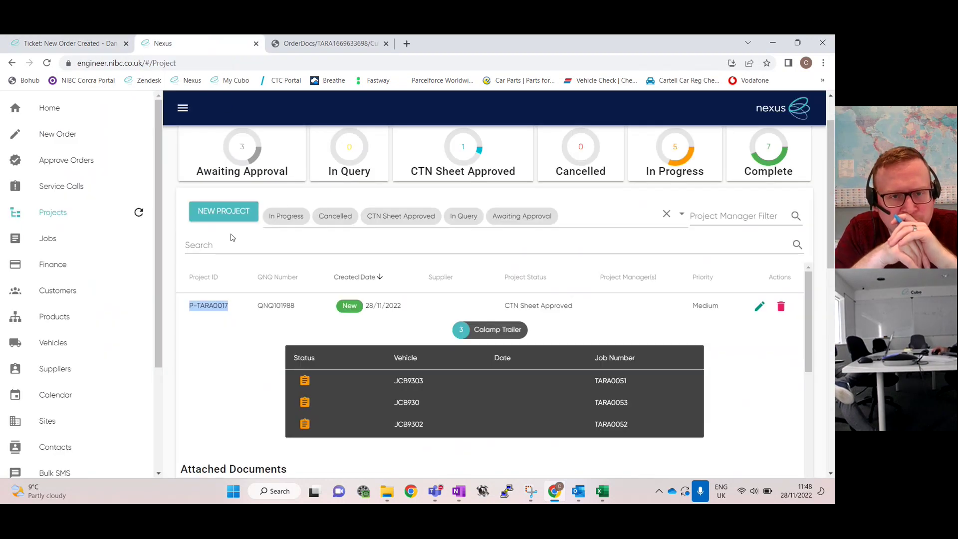
left_click(67, 160)
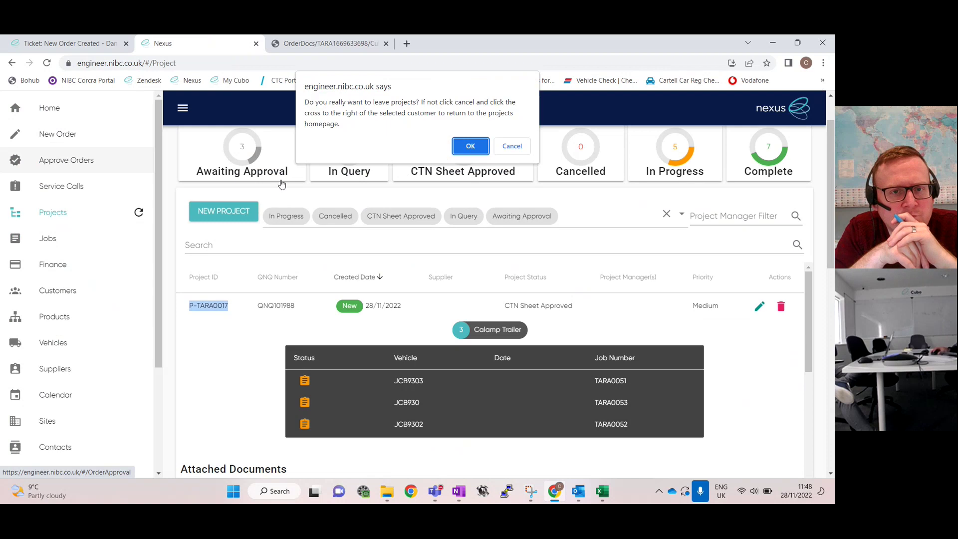
left_click(470, 146)
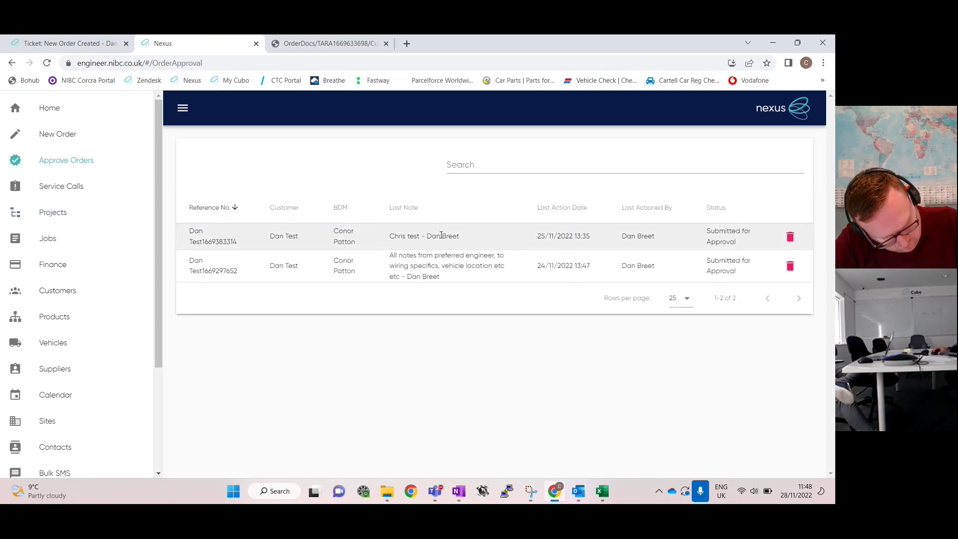
left_click(443, 237)
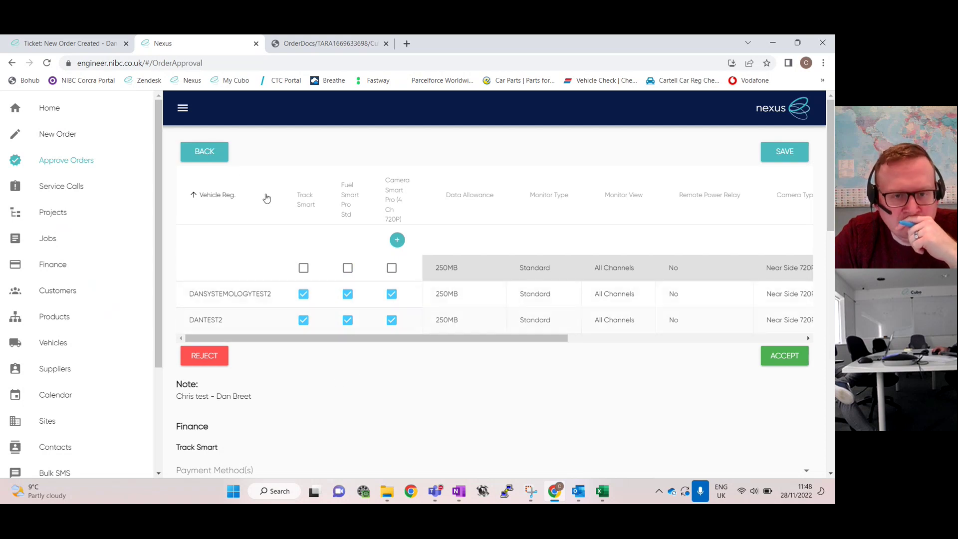
left_click(223, 363)
Enter 'signed order does not match Nexus' as the rejection note and confirm REJECT
left_click(427, 294)
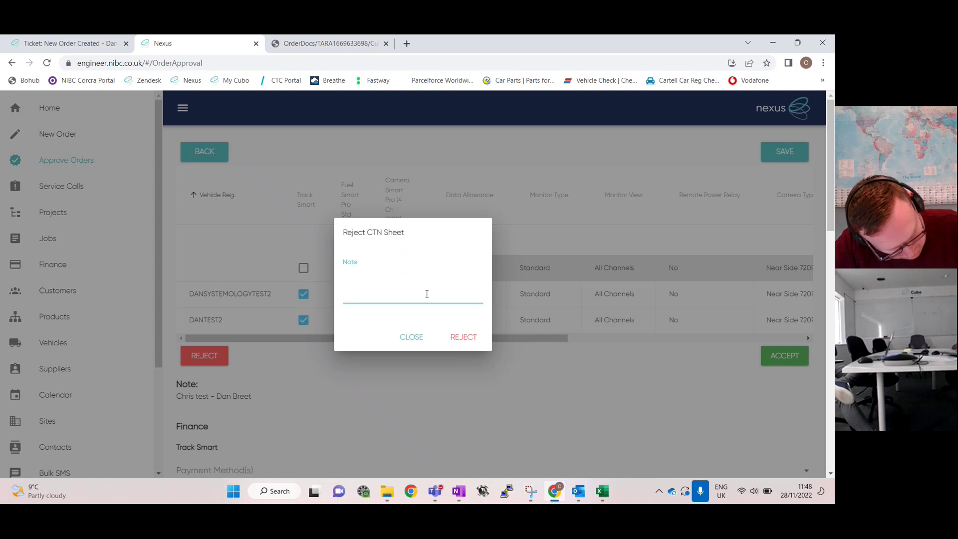
type("signed order does ")
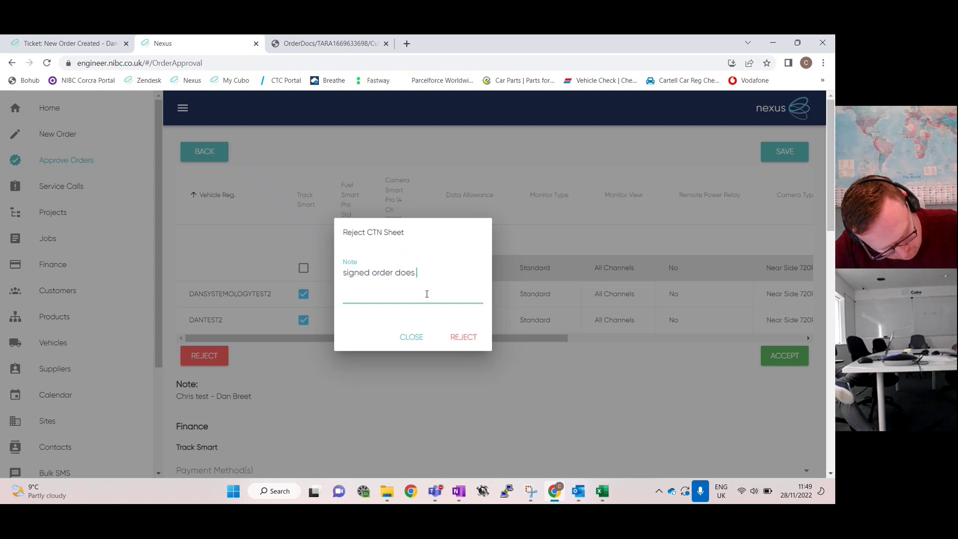
type("not match Ne")
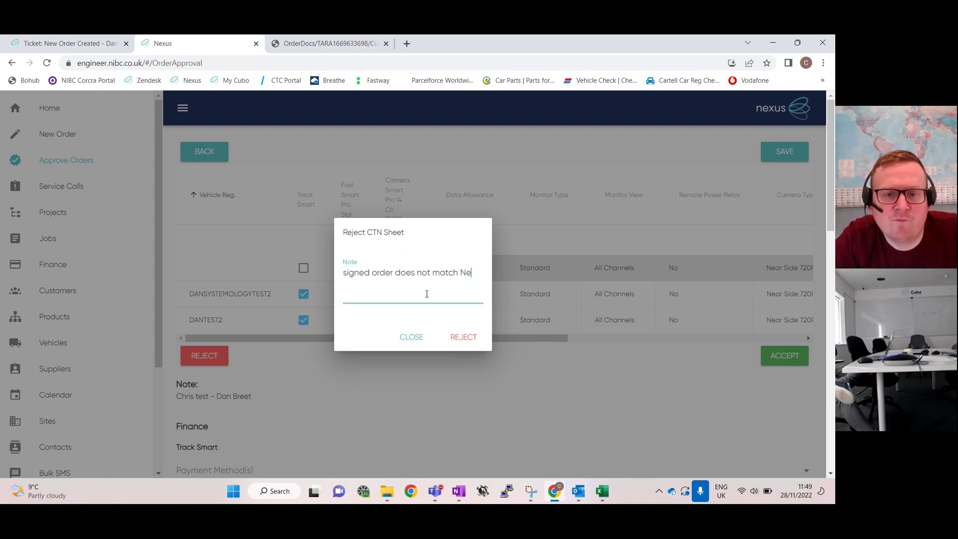
type("xus")
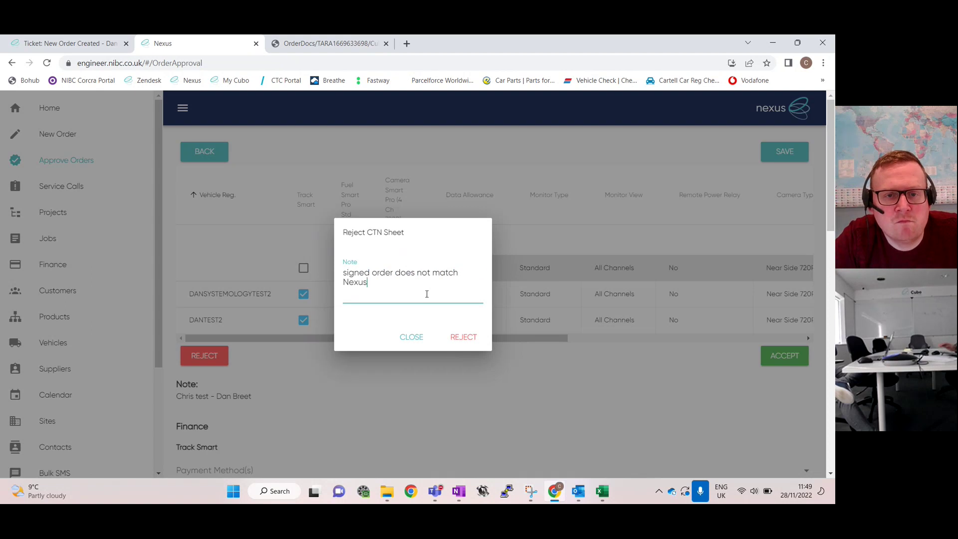
left_click(474, 344)
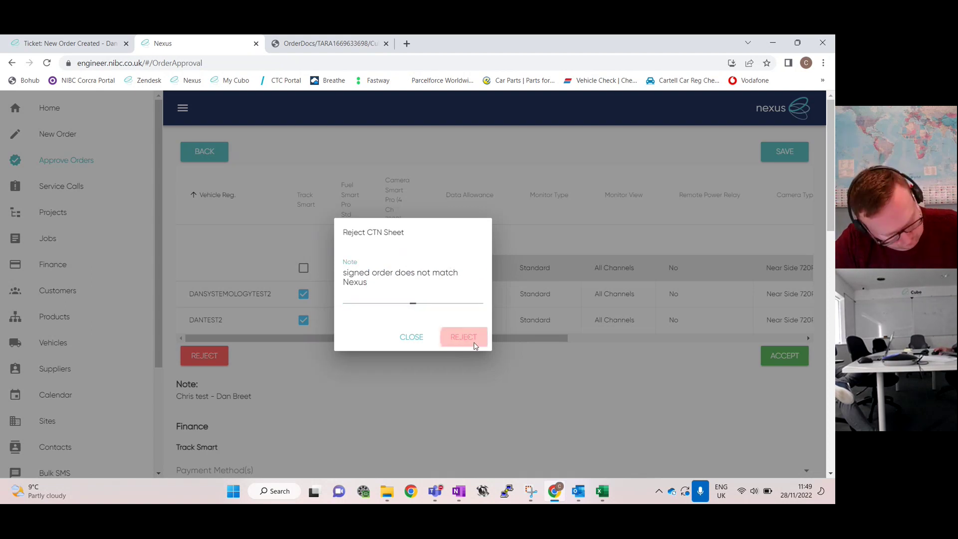